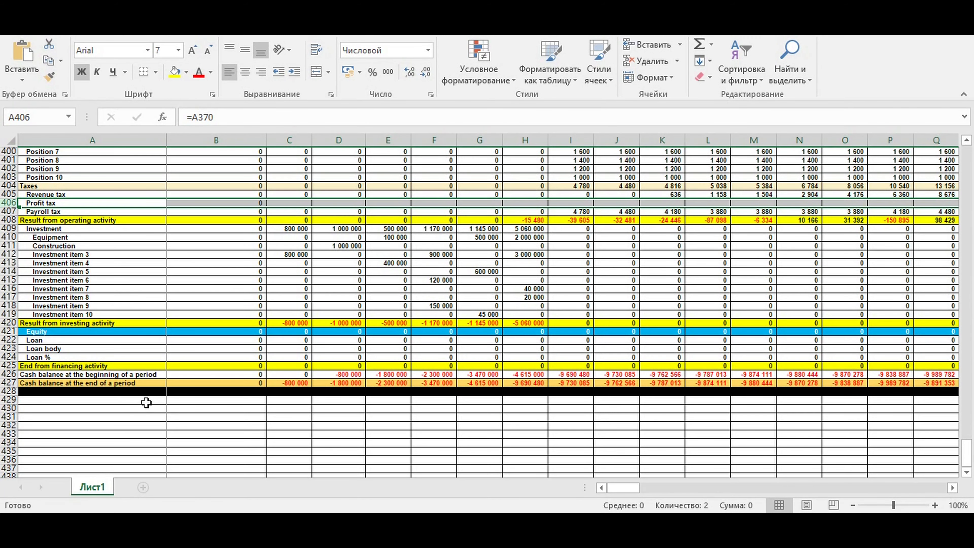
Label cell A429 as Profit tax base
{"action": "left_click", "coordinate": [98, 399]}
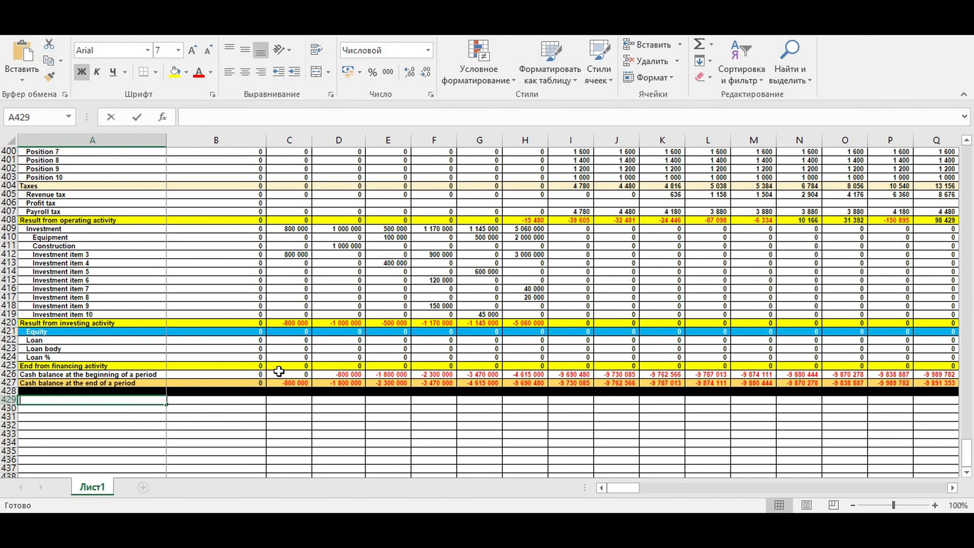
{"action": "type", "text": "Profit tax base"}
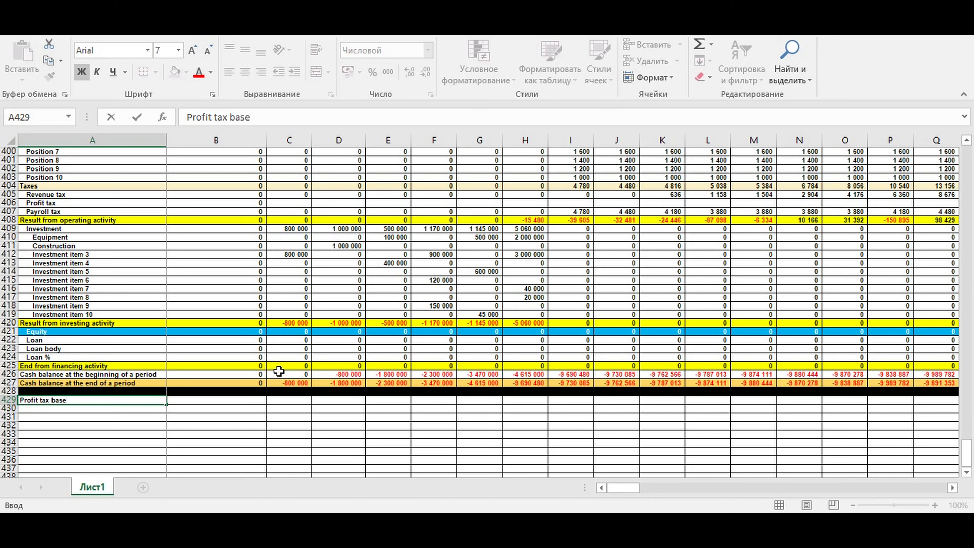
{"action": "key", "text": "Return"}
In B429, enter the formula =B375-B378-B382-B393-B405-B407-B409-B423-B424 for the profit tax base
{"action": "key", "text": "Up"}
{"action": "key", "text": "Right"}
{"action": "type", "text": "="}
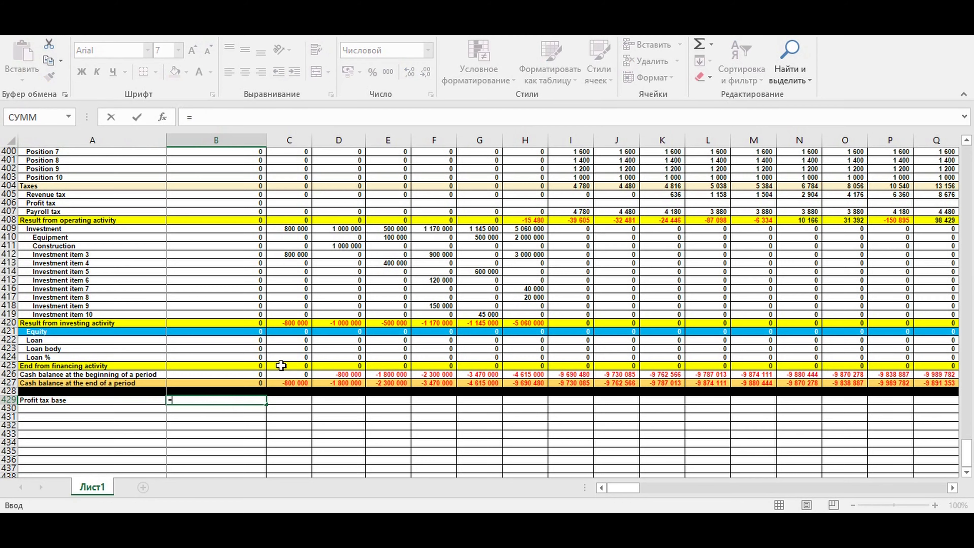
{"action": "scroll", "coordinate": [282, 365], "scroll_direction": "up", "scroll_amount": 10}
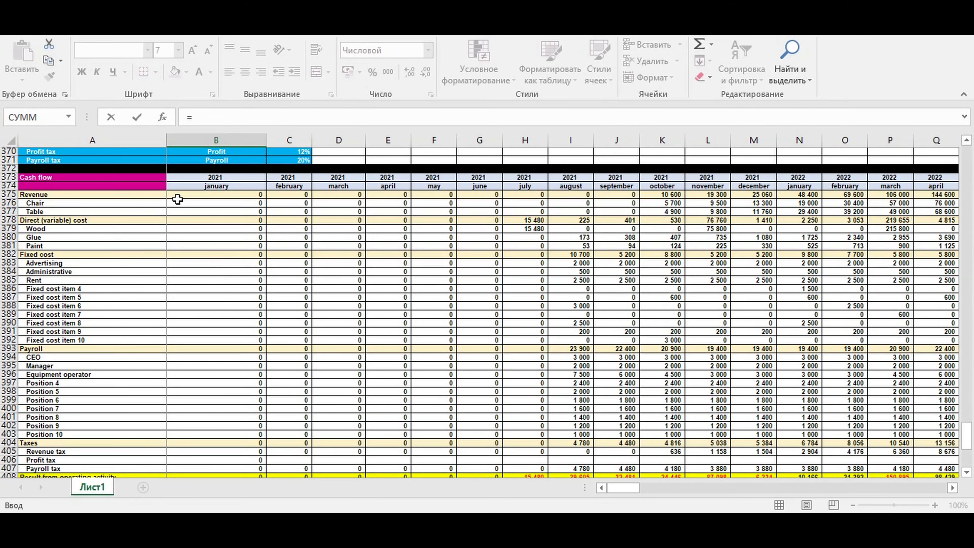
{"action": "left_click", "coordinate": [181, 196]}
{"action": "type", "text": "-"}
{"action": "left_click", "coordinate": [187, 220]}
{"action": "type", "text": "-"}
{"action": "left_click", "coordinate": [182, 254]}
{"action": "type", "text": "-"}
{"action": "left_click", "coordinate": [189, 349]}
{"action": "type", "text": "-"}
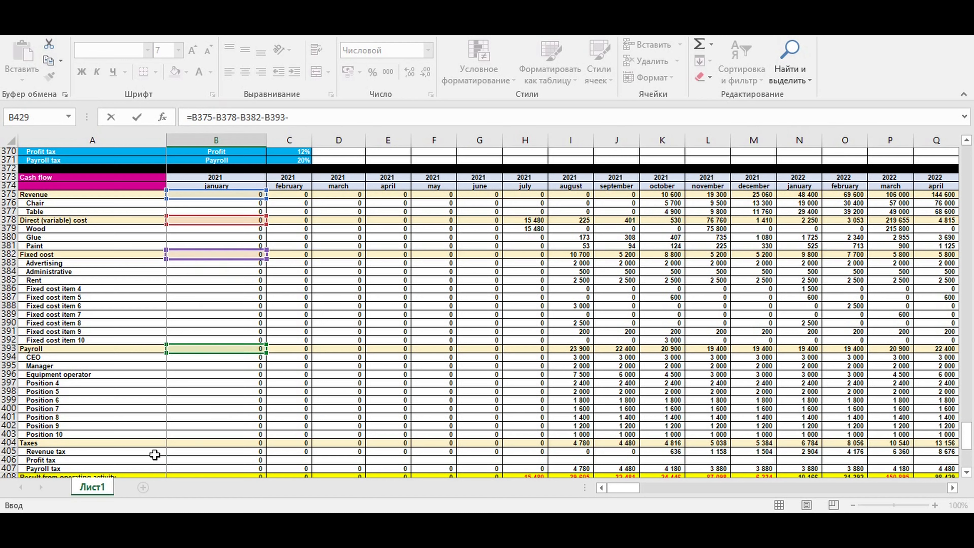
{"action": "left_click", "coordinate": [186, 452]}
{"action": "type", "text": "-"}
{"action": "left_click", "coordinate": [186, 468]}
{"action": "left_click", "coordinate": [967, 474]}
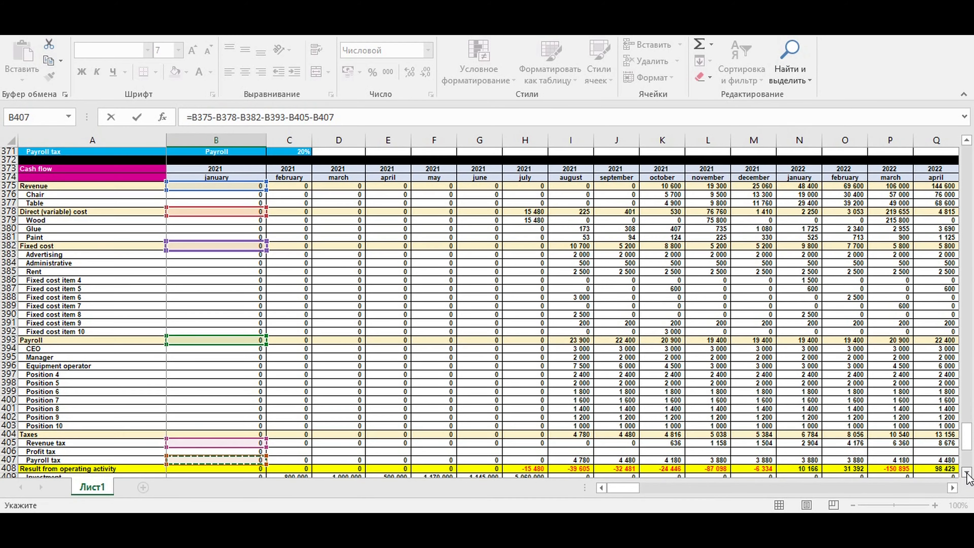
{"action": "scroll", "coordinate": [967, 476], "scroll_direction": "down", "scroll_amount": 5}
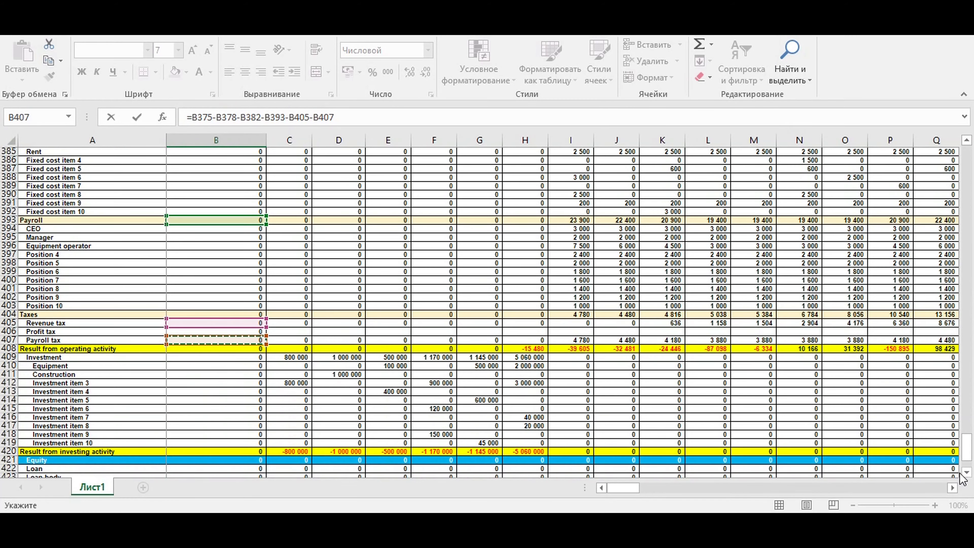
{"action": "type", "text": "-"}
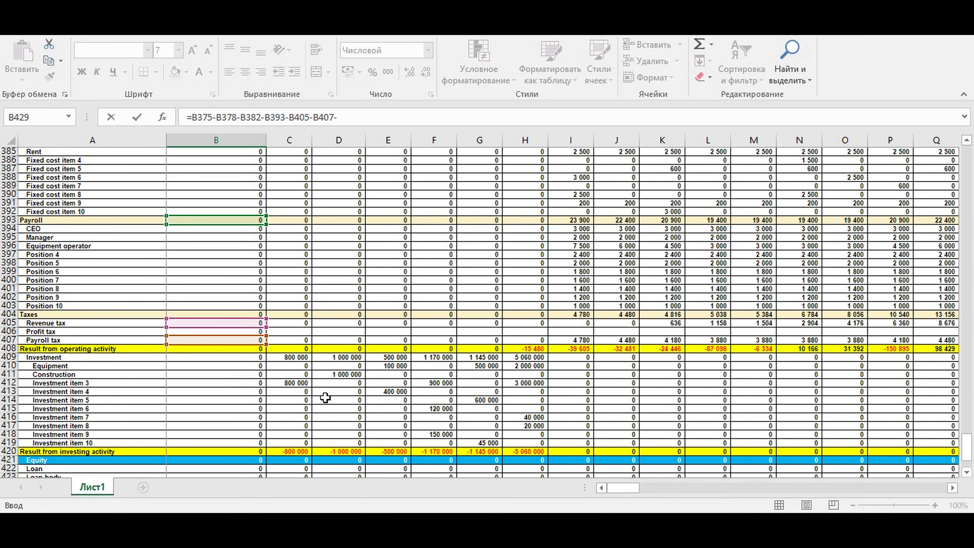
{"action": "left_click", "coordinate": [215, 358]}
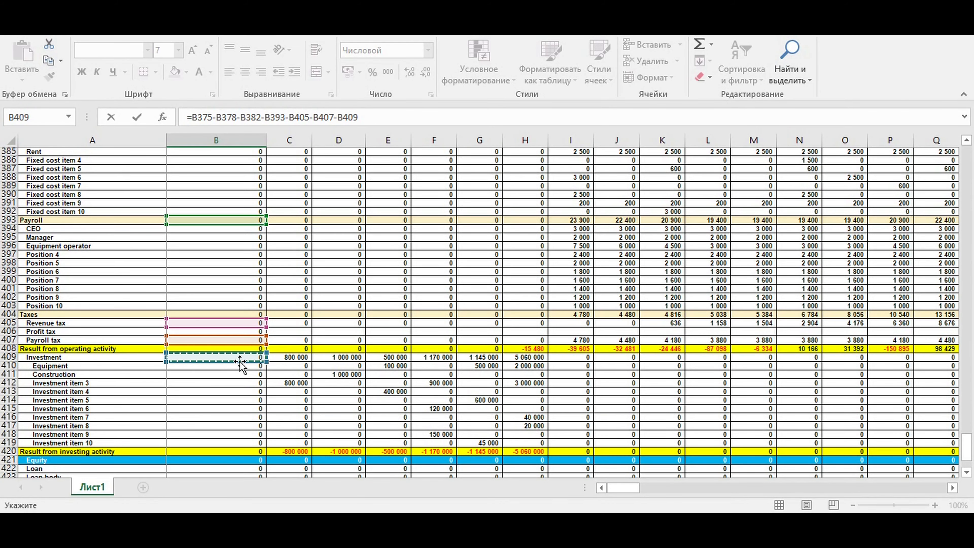
{"action": "type", "text": "-"}
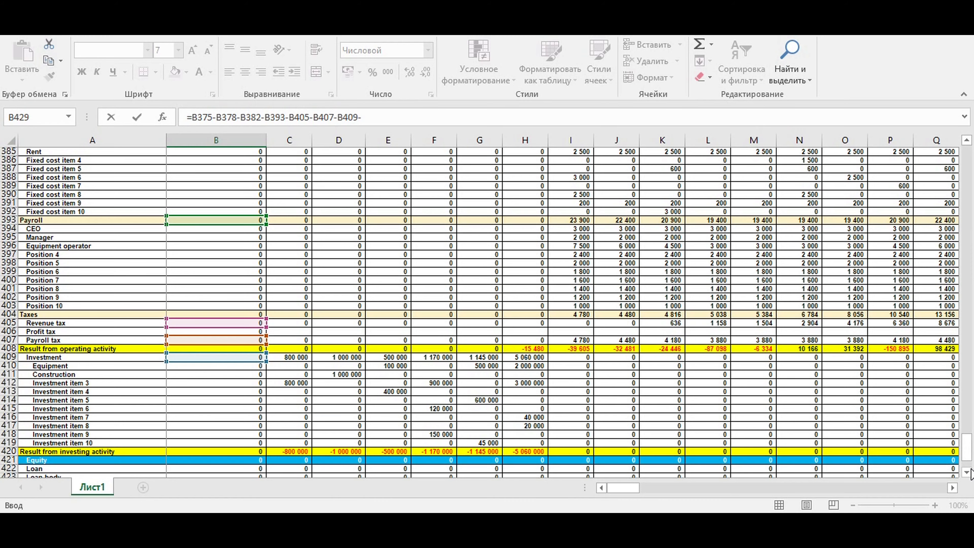
{"action": "scroll", "coordinate": [967, 477], "scroll_direction": "down", "scroll_amount": 3}
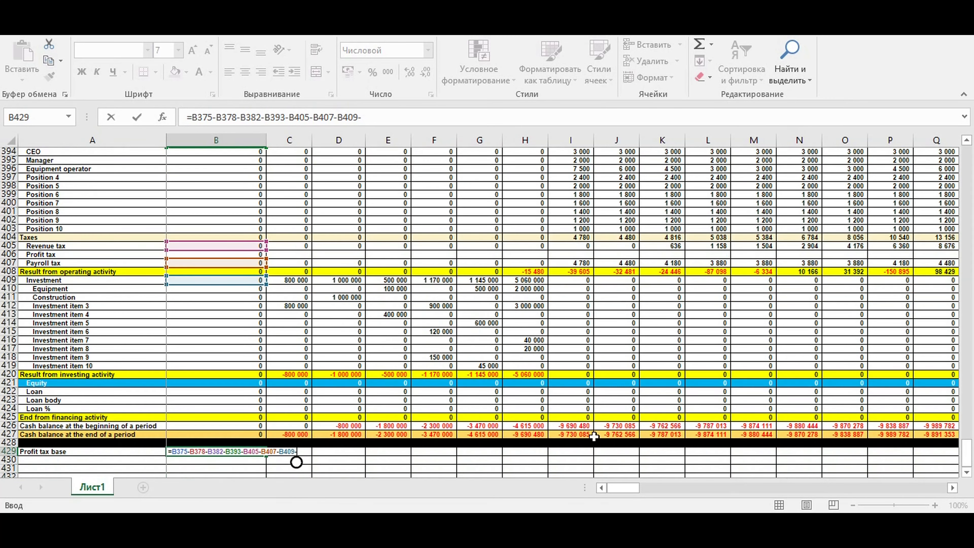
{"action": "left_click", "coordinate": [190, 400]}
{"action": "type", "text": "-"}
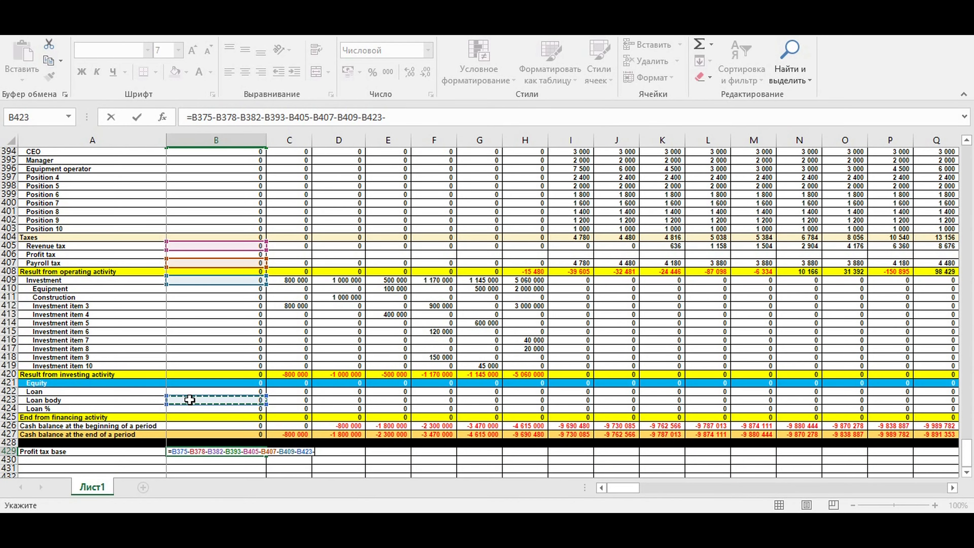
{"action": "left_click", "coordinate": [180, 409]}
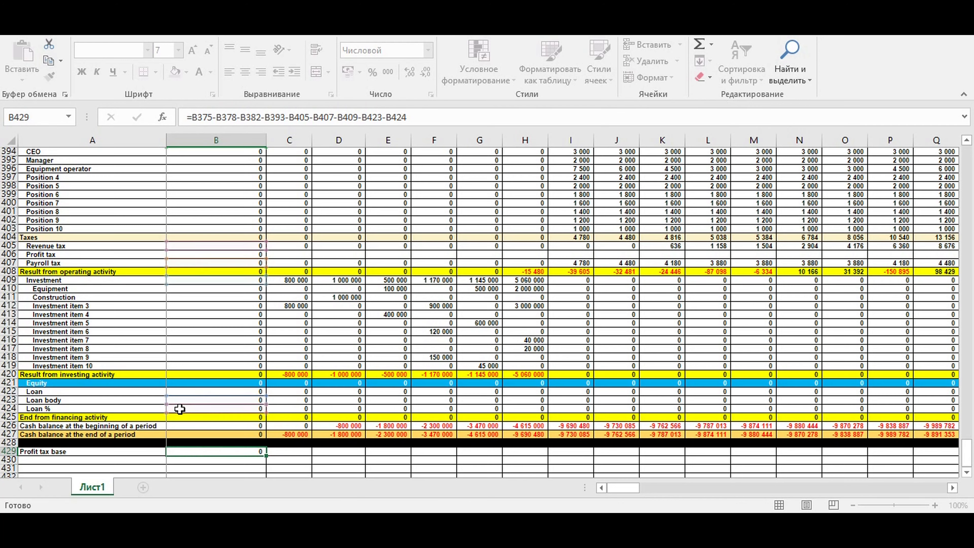
{"action": "key", "text": "Return"}
Copy the profit tax base formula across all month columns through DQ
{"action": "left_click", "coordinate": [256, 452]}
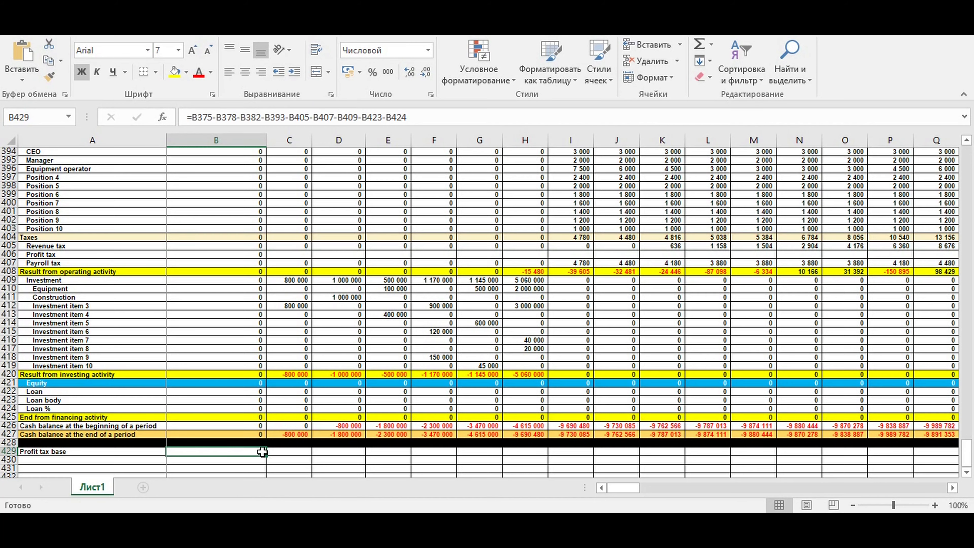
{"action": "left_click_drag", "start_coordinate": [267, 456], "coordinate": [683, 455]}
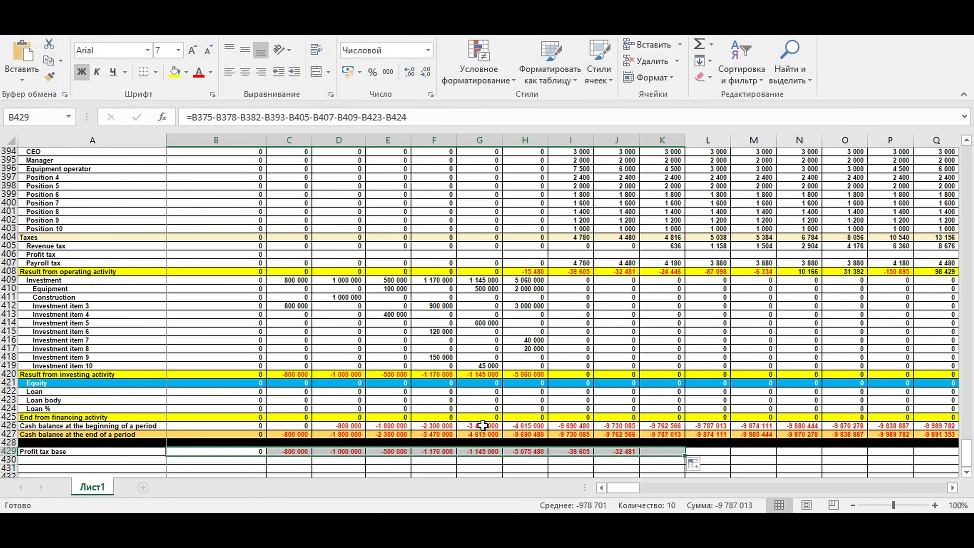
{"action": "left_click", "coordinate": [484, 453]}
{"action": "mouse_move", "coordinate": [503, 456]}
{"action": "left_mouse_down"}
{"action": "mouse_move", "coordinate": [971, 448]}
{"action": "mouse_move", "coordinate": [495, 469]}
{"action": "mouse_move", "coordinate": [513, 464]}
{"action": "left_mouse_up"}
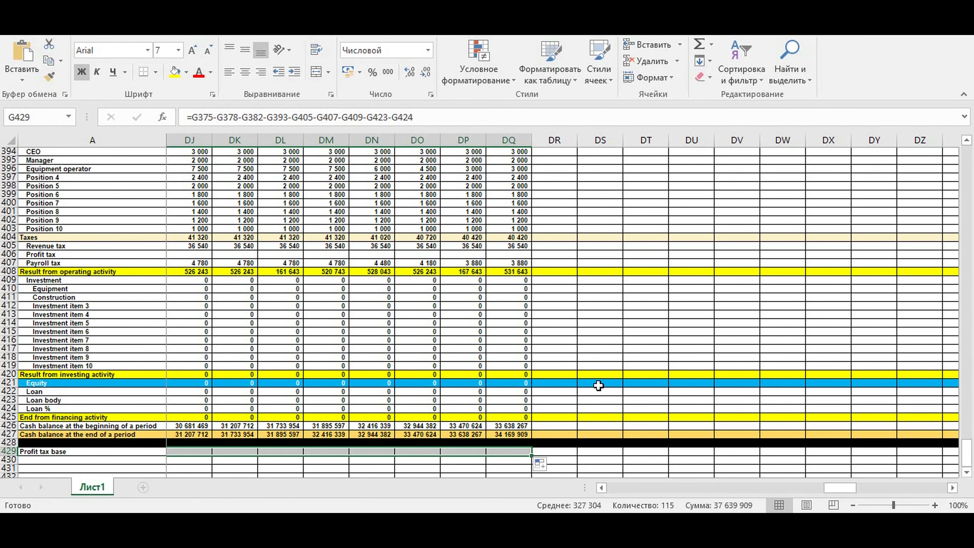
{"action": "left_click", "coordinate": [615, 365]}
{"action": "left_click_drag", "start_coordinate": [844, 488], "coordinate": [623, 487]}
Replace the profit tax formula in B406 with =ЕСЛИ(B429>0;B429*$C$370;0)
{"action": "left_click", "coordinate": [202, 255]}
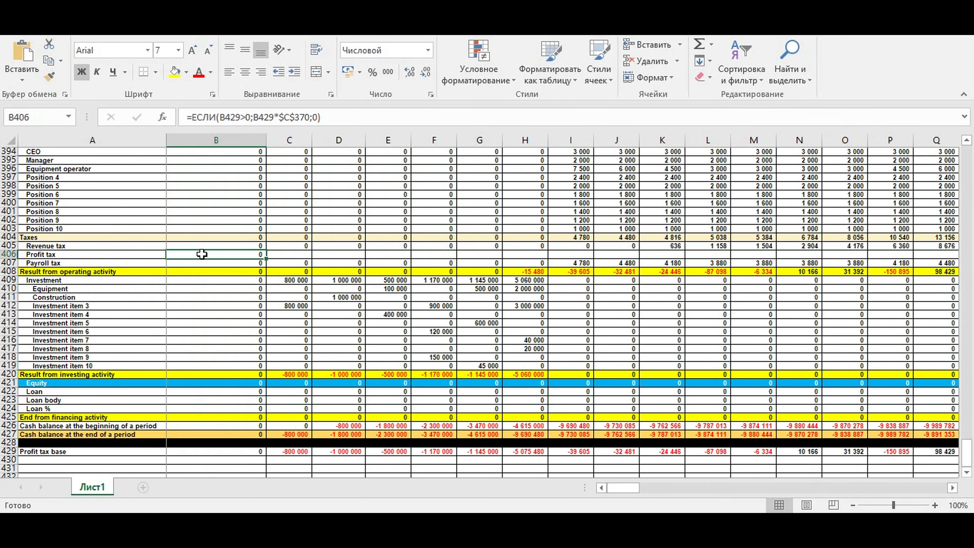
{"action": "key", "text": "Delete"}
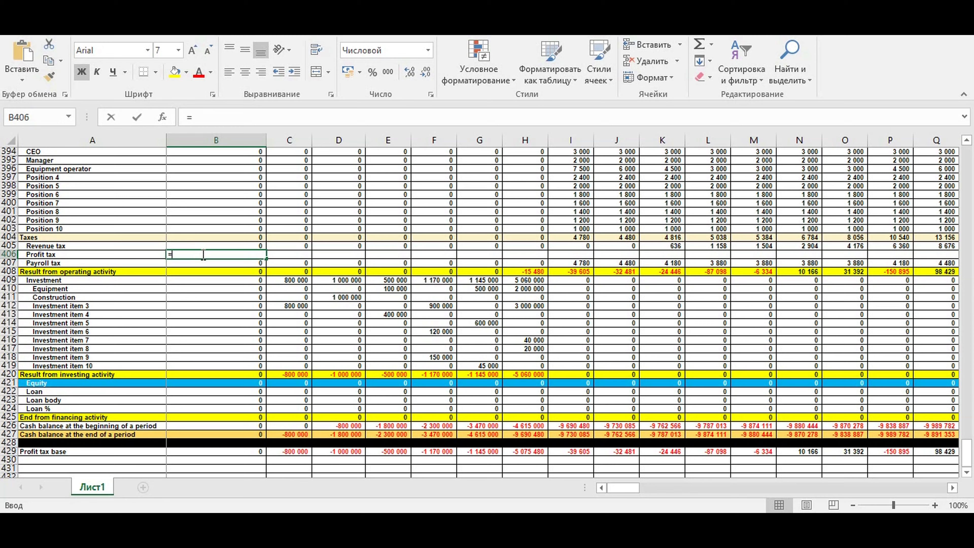
{"action": "type", "text": "=если"}
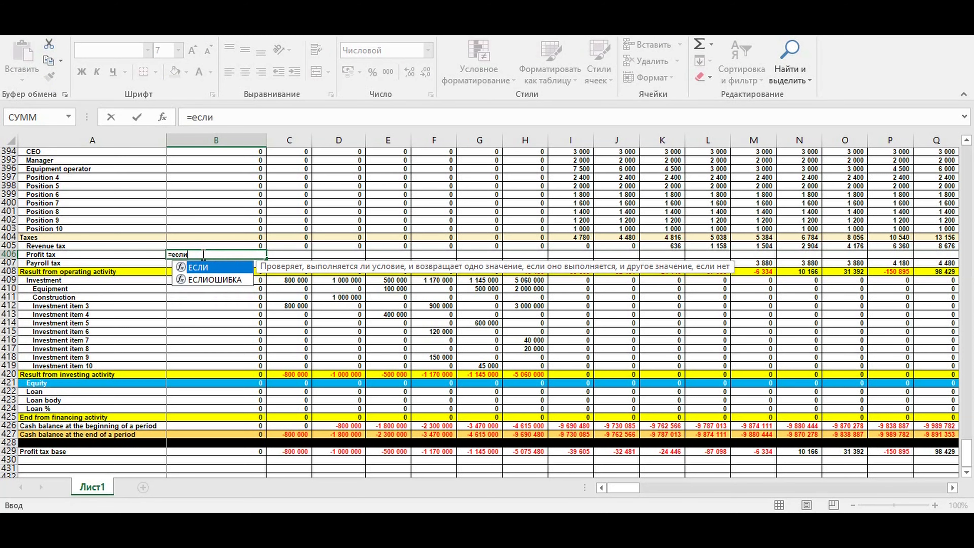
{"action": "type", "text": "("}
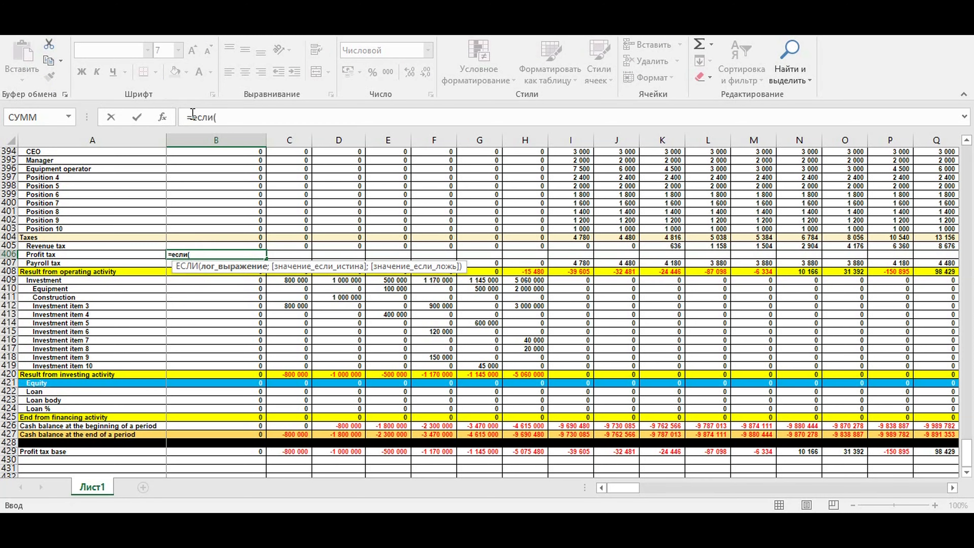
{"action": "left_click_drag", "start_coordinate": [193, 113], "coordinate": [210, 115]}
{"action": "left_click", "coordinate": [218, 116]}
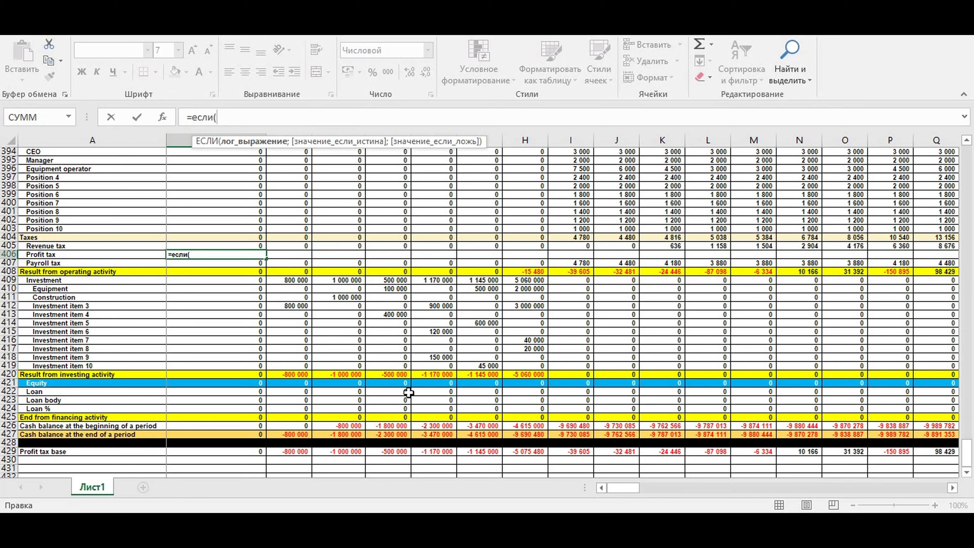
{"action": "left_click", "coordinate": [240, 452]}
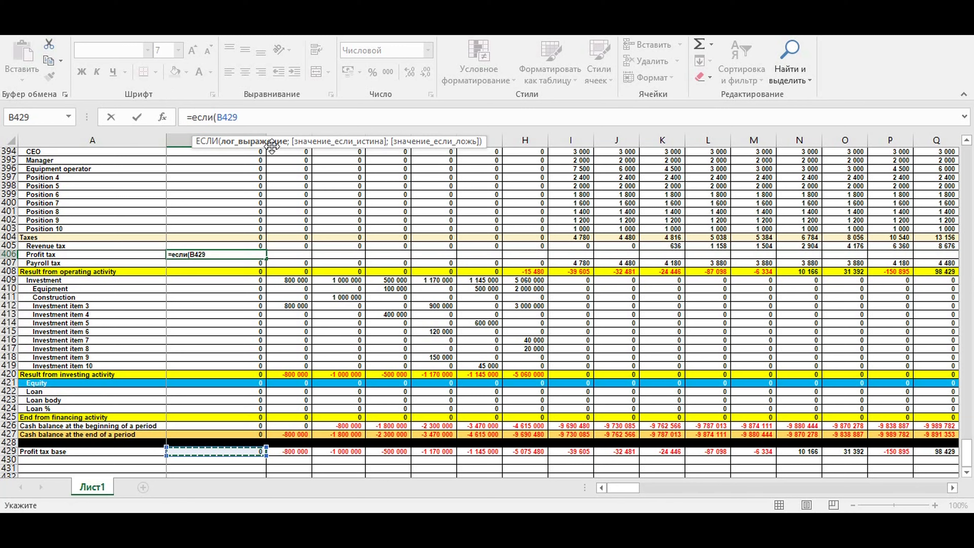
{"action": "type", "text": ">0;"}
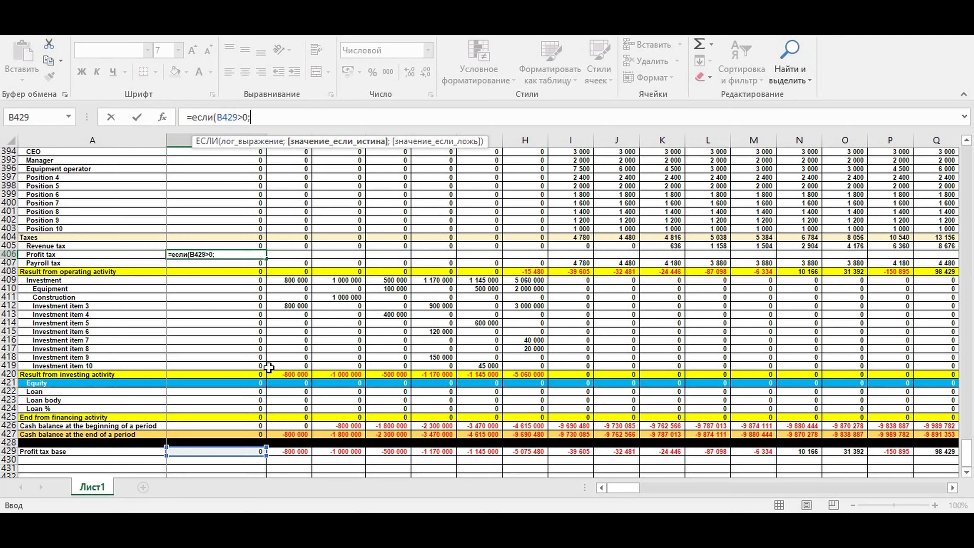
{"action": "left_click", "coordinate": [212, 452]}
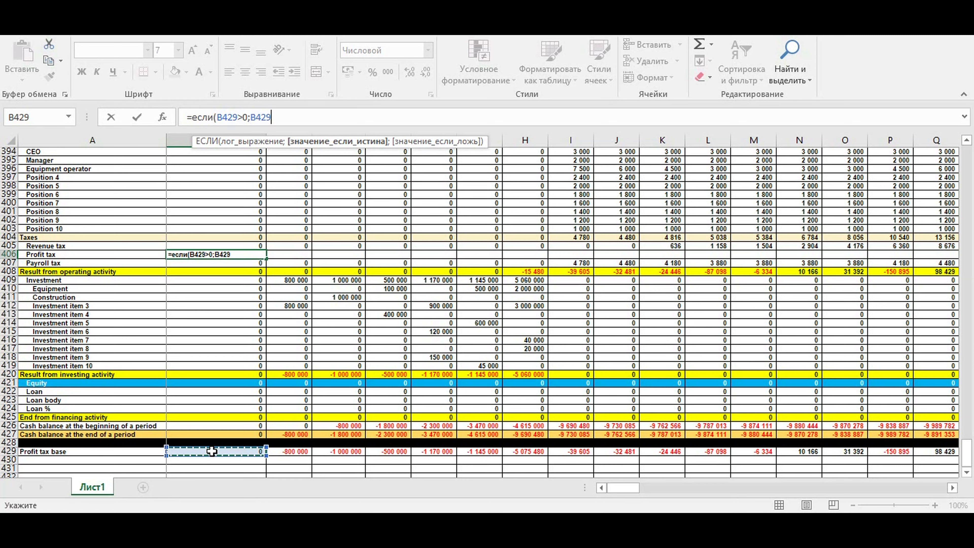
{"action": "type", "text": "*"}
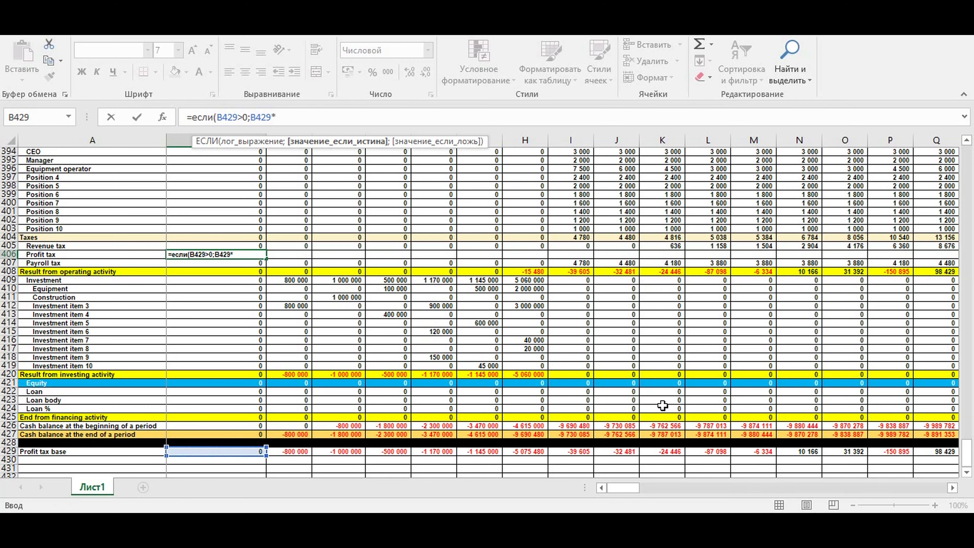
{"action": "left_click_drag", "start_coordinate": [967, 454], "coordinate": [972, 430]}
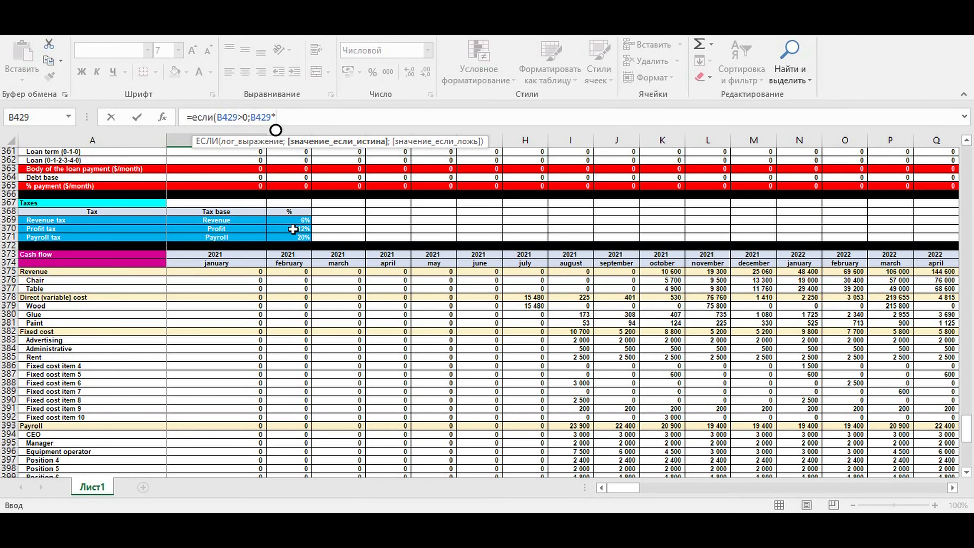
{"action": "left_click", "coordinate": [285, 228]}
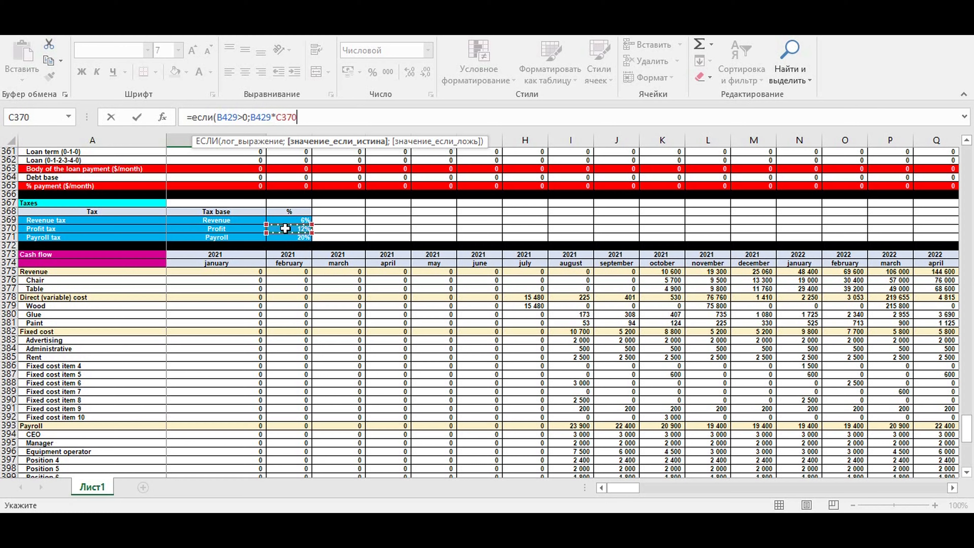
{"action": "key", "text": "F4"}
{"action": "type", "text": ";0"}
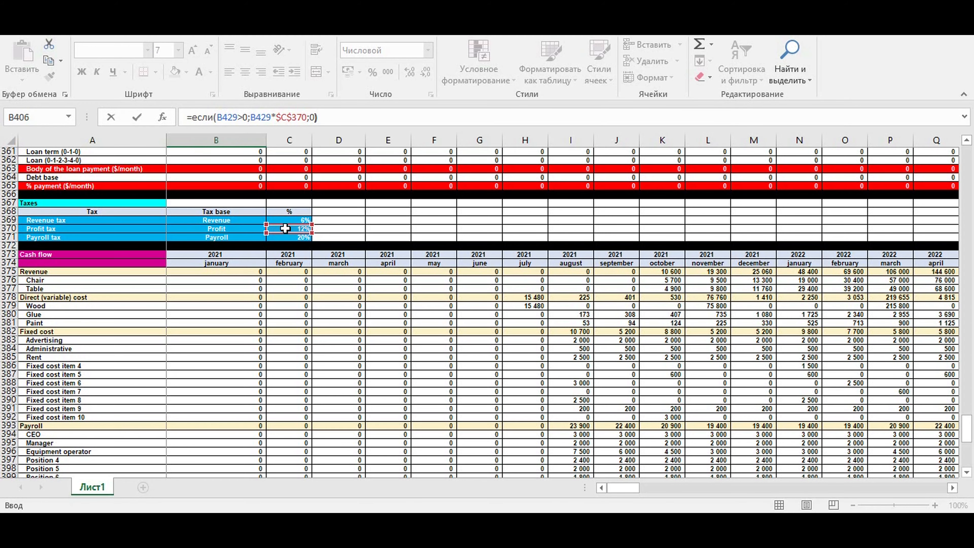
{"action": "key", "text": "Return"}
Copy the new profit tax formula across the month columns of row 406
{"action": "scroll", "coordinate": [268, 254], "scroll_direction": "down", "scroll_amount": 3}
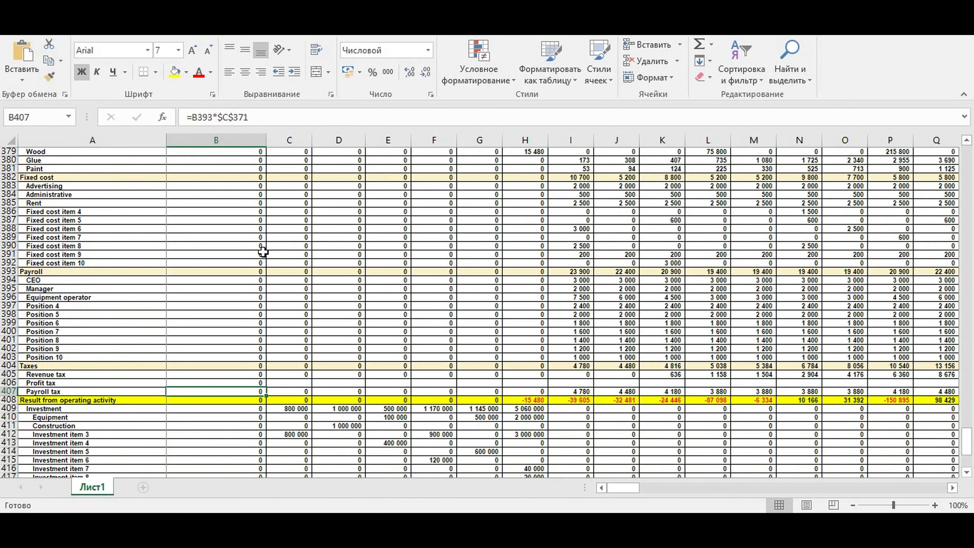
{"action": "left_click", "coordinate": [234, 382]}
{"action": "left_click_drag", "start_coordinate": [267, 386], "coordinate": [724, 382]}
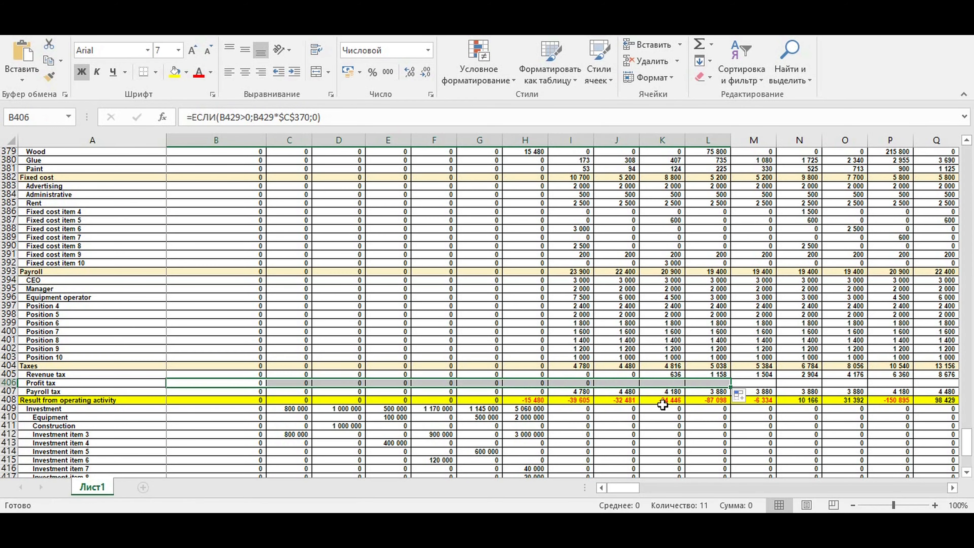
{"action": "left_click", "coordinate": [577, 383]}
{"action": "left_click_drag", "start_coordinate": [594, 387], "coordinate": [878, 384]}
{"action": "left_click", "coordinate": [840, 314]}
{"action": "left_click_drag", "start_coordinate": [825, 488], "coordinate": [585, 495]}
{"action": "scroll", "coordinate": [514, 399], "scroll_direction": "down", "scroll_amount": 6}
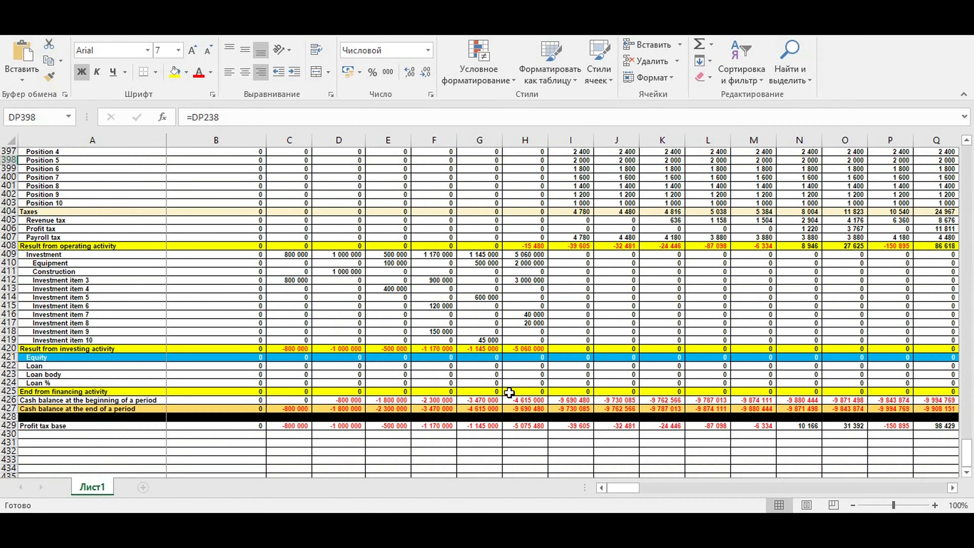
Examine the investing result formula and the equity and loan rows
{"action": "left_click", "coordinate": [407, 348]}
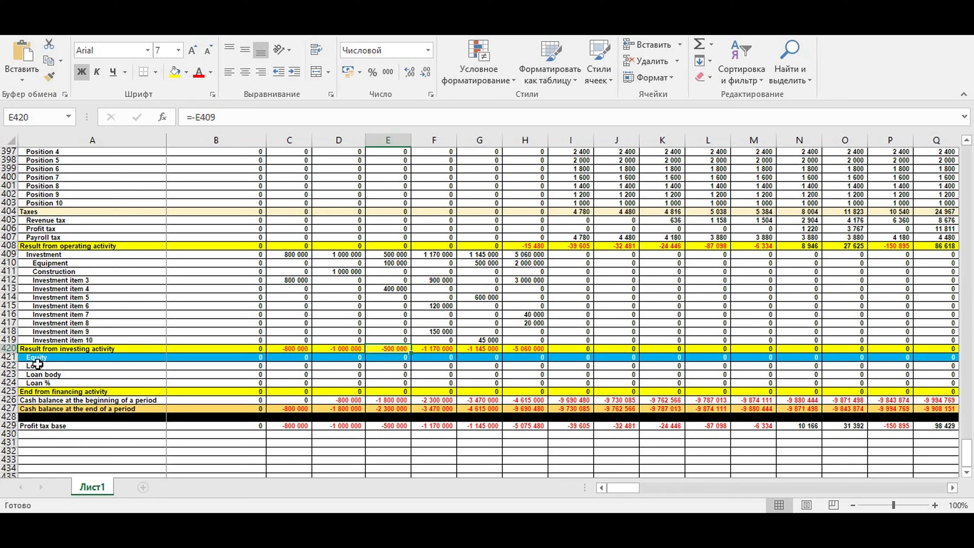
{"action": "left_click", "coordinate": [36, 357]}
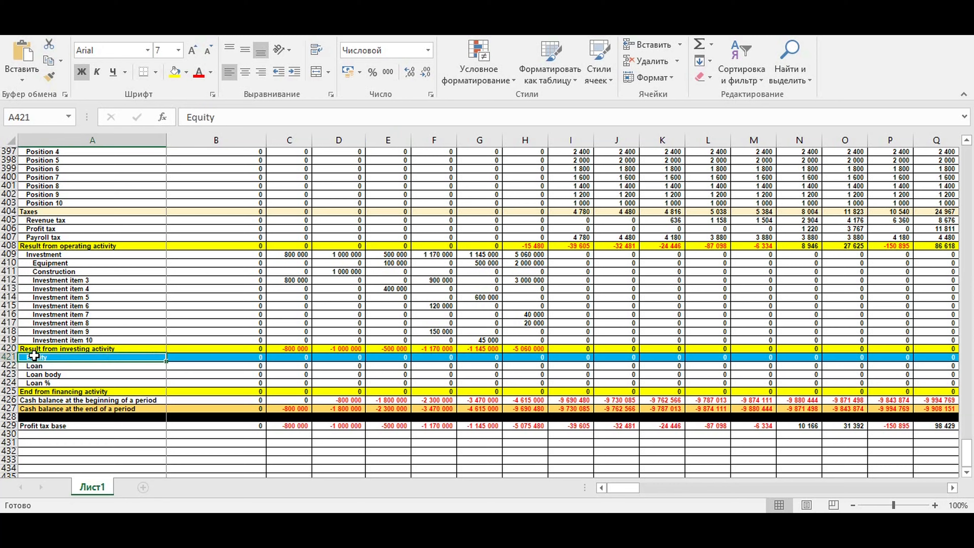
{"action": "left_click", "coordinate": [11, 357]}
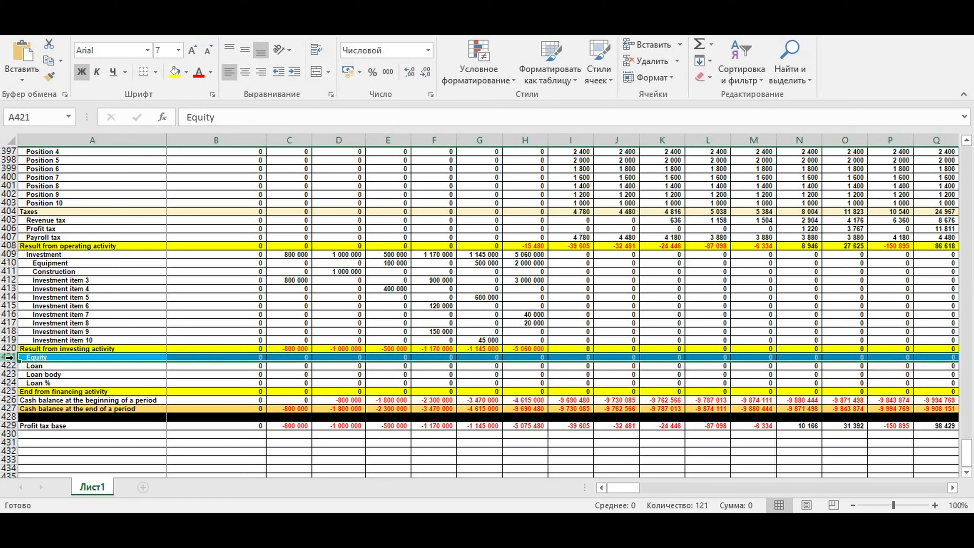
{"action": "left_click", "coordinate": [48, 357]}
{"action": "left_click", "coordinate": [40, 367]}
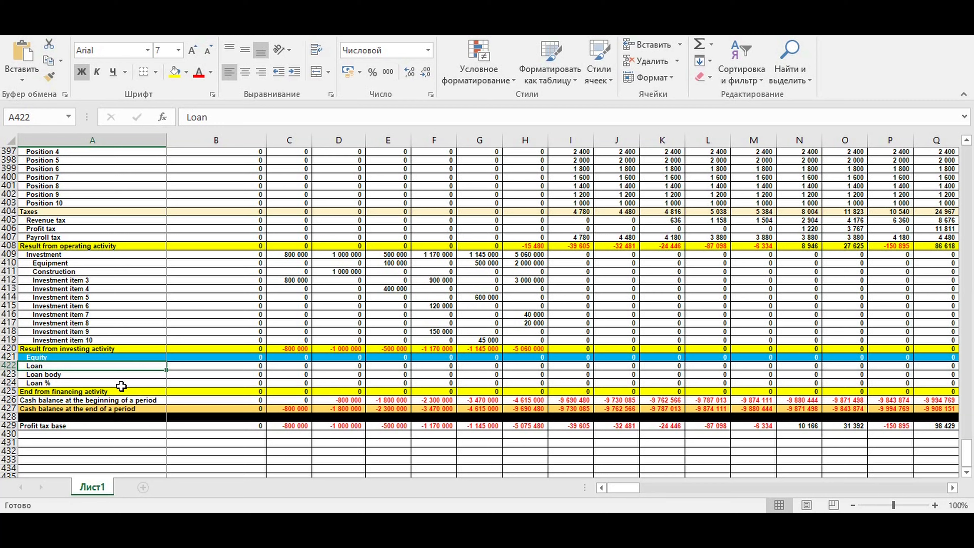
Examine the end-of-period cash balance formulas across the month columns, up to column DQ
{"action": "left_click", "coordinate": [634, 486]}
{"action": "scroll", "coordinate": [337, 300], "scroll_direction": "up", "scroll_amount": 10}
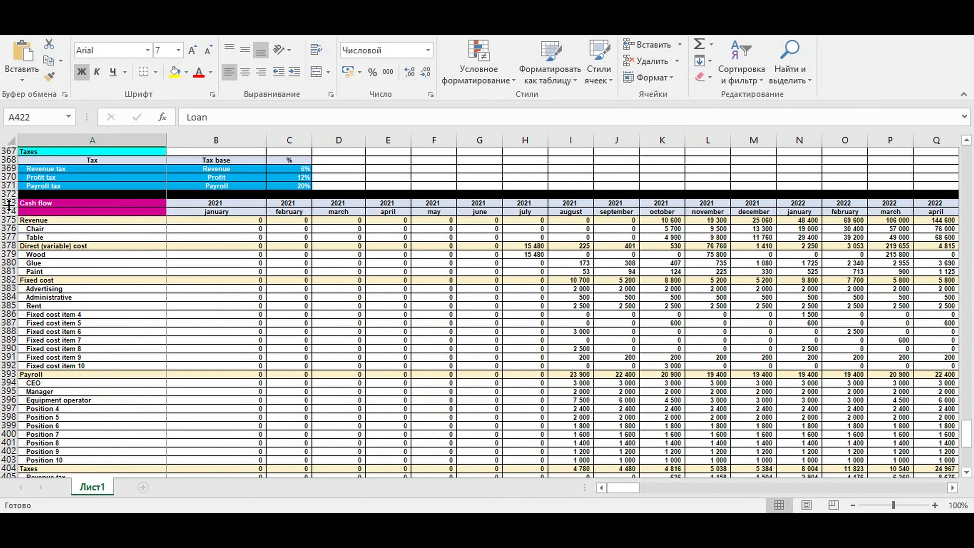
{"action": "left_click_drag", "start_coordinate": [4, 203], "coordinate": [51, 462]}
{"action": "left_click", "coordinate": [50, 462]}
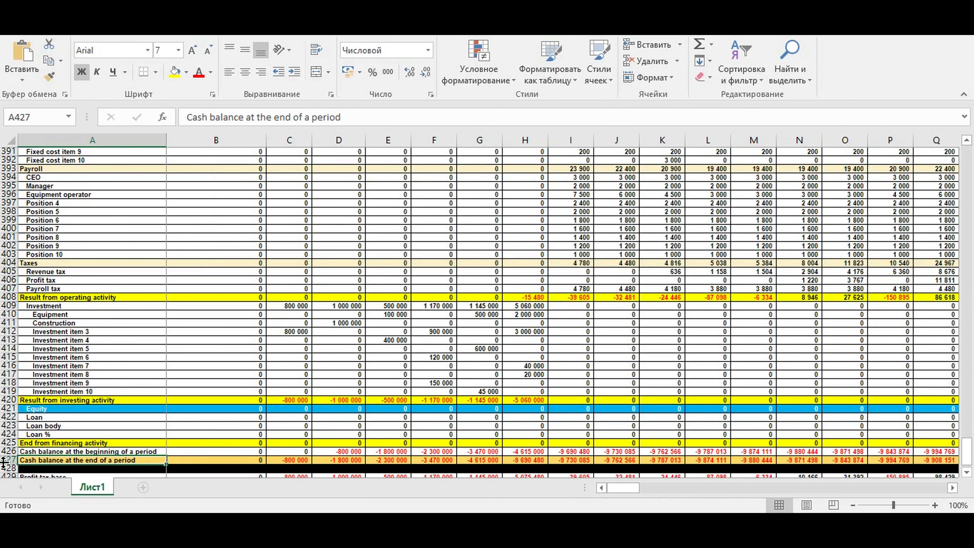
{"action": "left_click", "coordinate": [4, 460]}
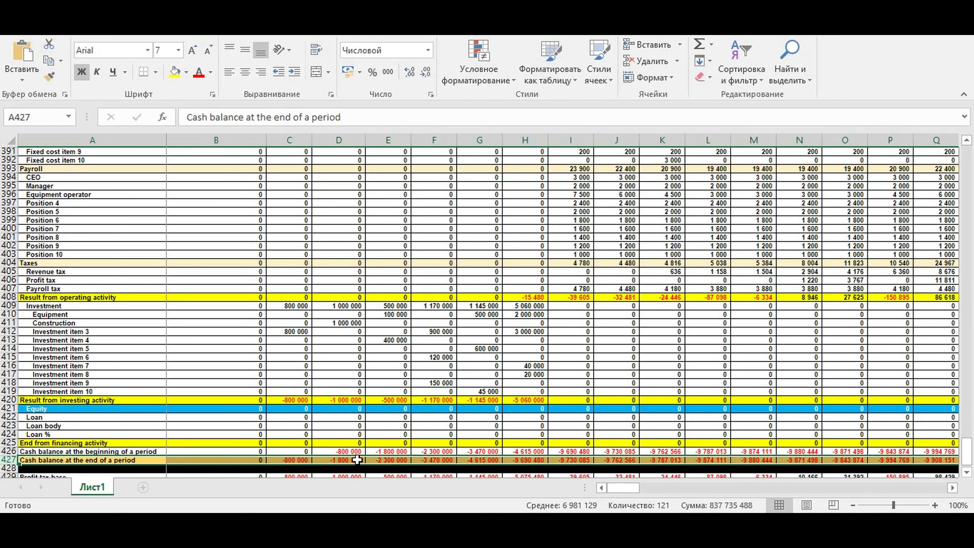
{"action": "left_click", "coordinate": [392, 459]}
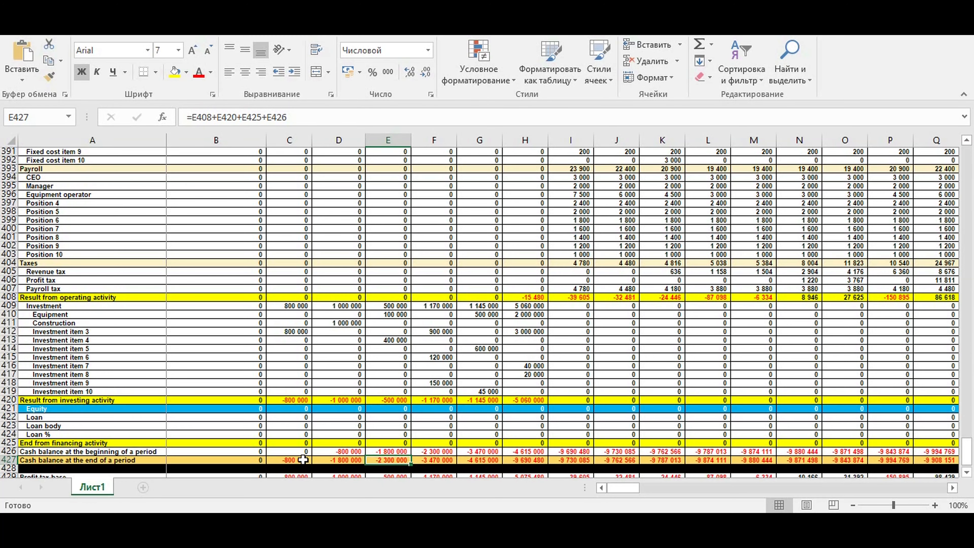
{"action": "left_click_drag", "start_coordinate": [236, 461], "coordinate": [858, 429]}
{"action": "scroll", "coordinate": [843, 398], "scroll_direction": "up", "scroll_amount": 11}
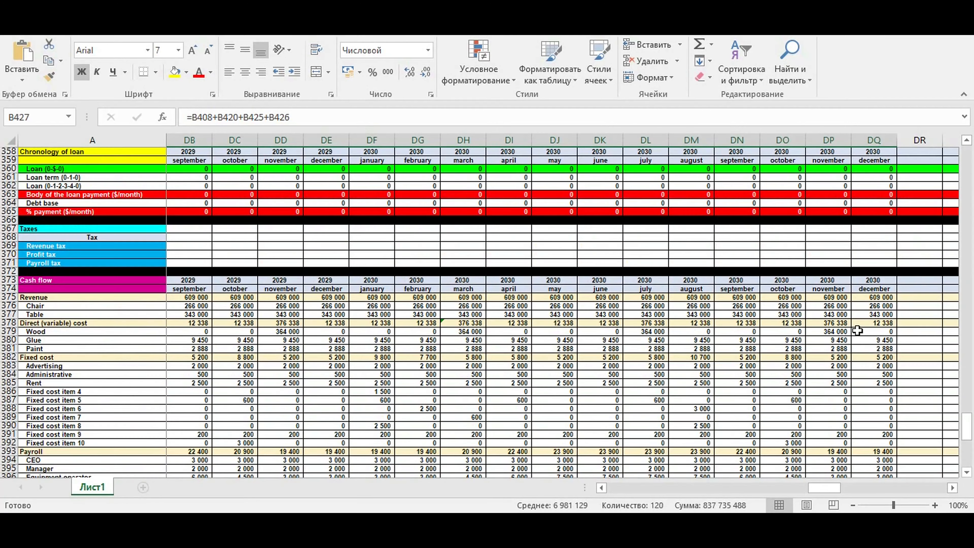
{"action": "scroll", "coordinate": [857, 330], "scroll_direction": "down", "scroll_amount": 14}
{"action": "left_click_drag", "start_coordinate": [812, 493], "coordinate": [692, 495]}
{"action": "left_click_drag", "start_coordinate": [557, 384], "coordinate": [191, 380]}
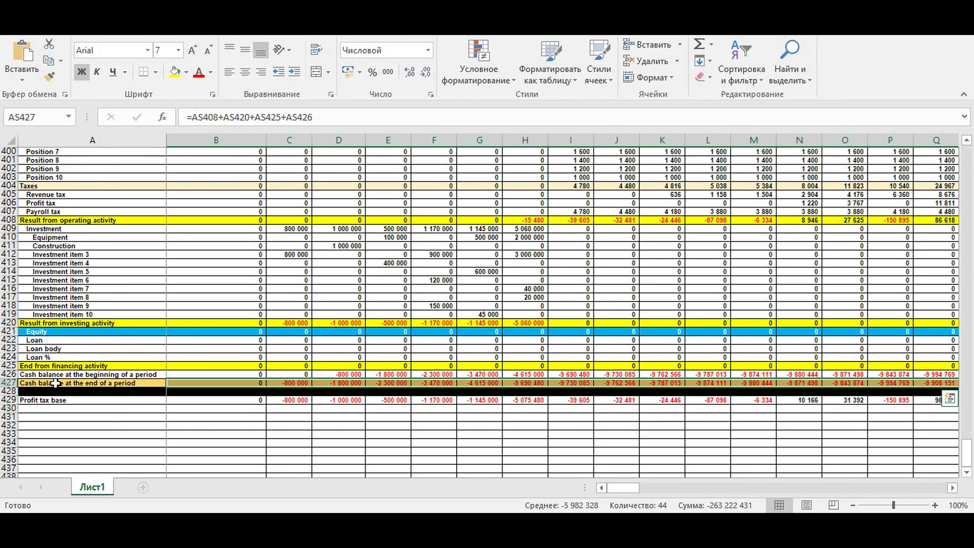
{"action": "left_click", "coordinate": [284, 383]}
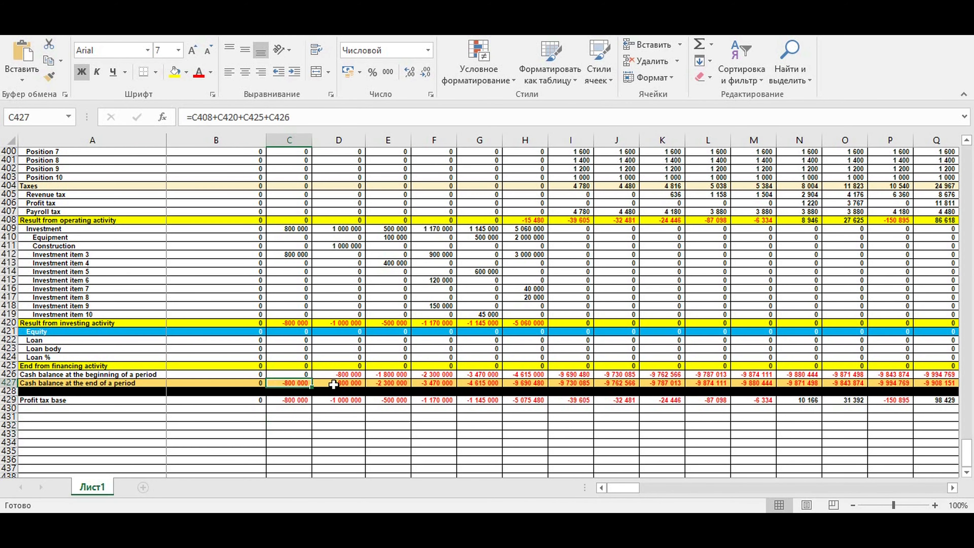
{"action": "left_click", "coordinate": [248, 331]}
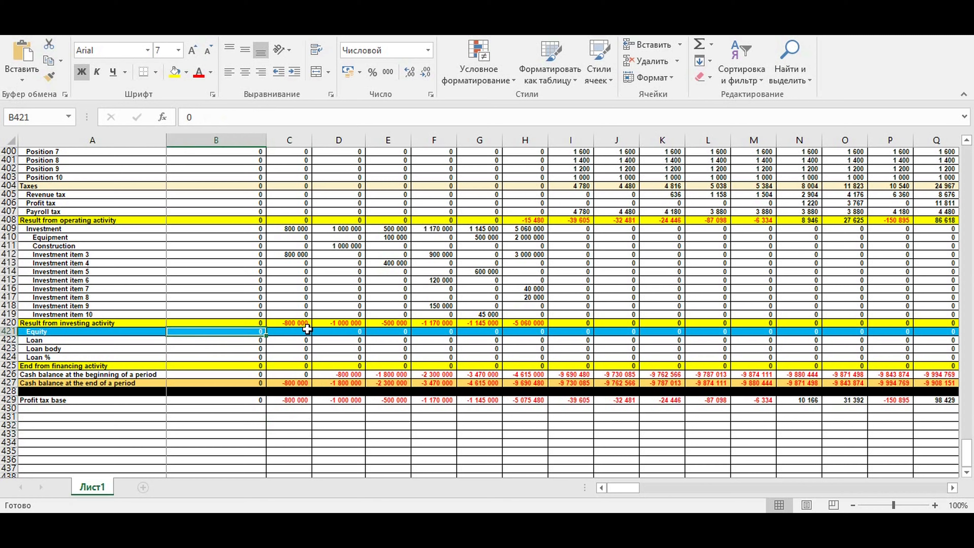
{"action": "left_click", "coordinate": [278, 383]}
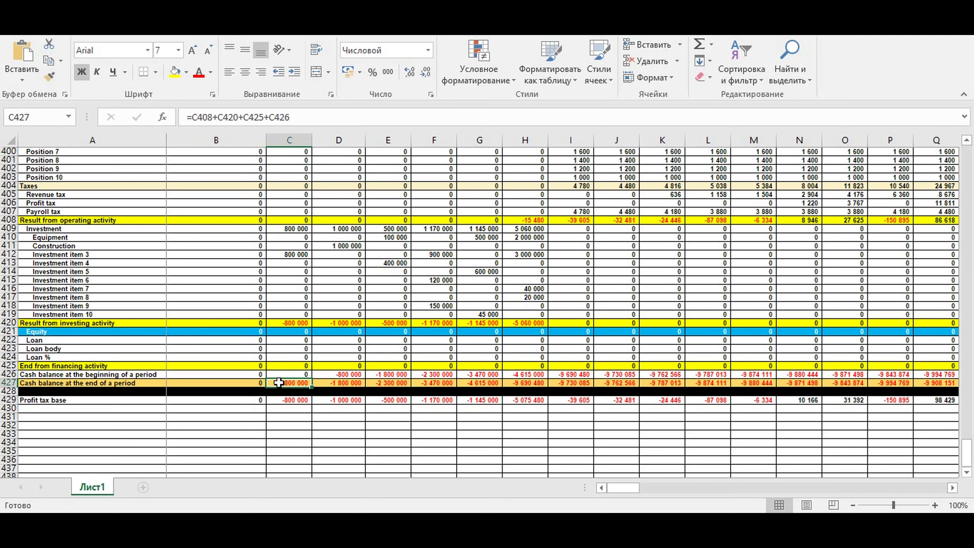
Enter an equity contribution of 800 000 for February in cell C421
{"action": "left_click", "coordinate": [293, 332]}
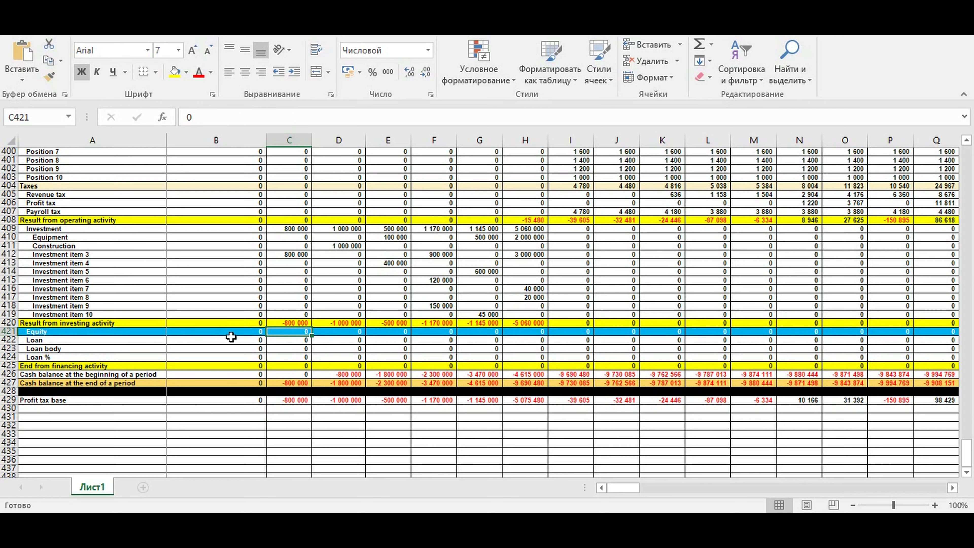
{"action": "type", "text": "800000"}
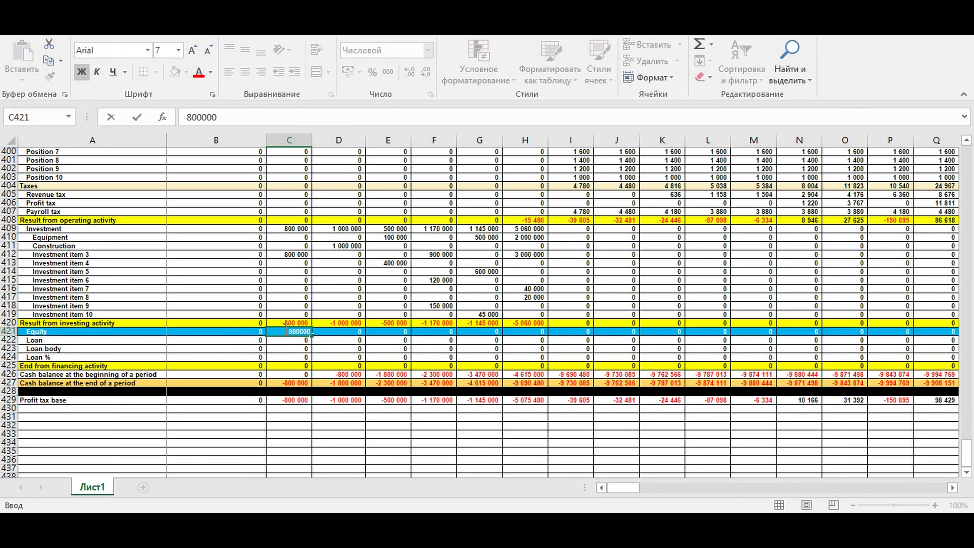
{"action": "key", "text": "Return"}
{"action": "left_click", "coordinate": [288, 383]}
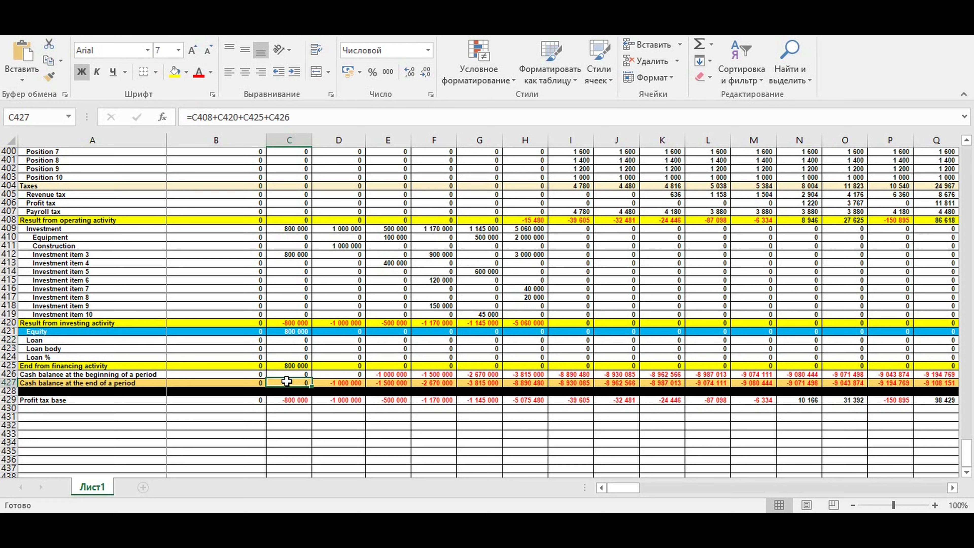
{"action": "left_click", "coordinate": [340, 383]}
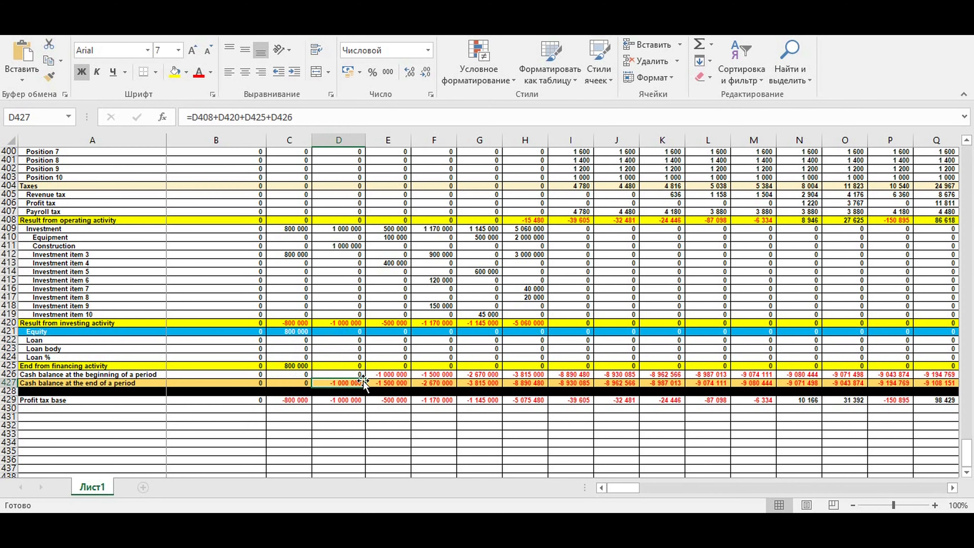
Enter equity contributions of 1 000 000 for March and 500 000 for April in row 421
{"action": "left_click", "coordinate": [329, 329]}
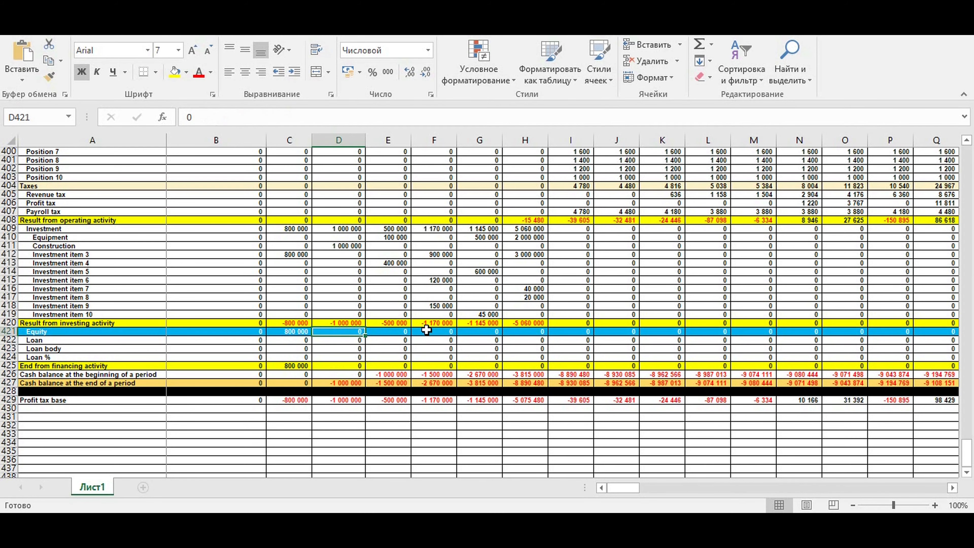
{"action": "type", "text": "1 000 000"}
{"action": "key", "text": "Return"}
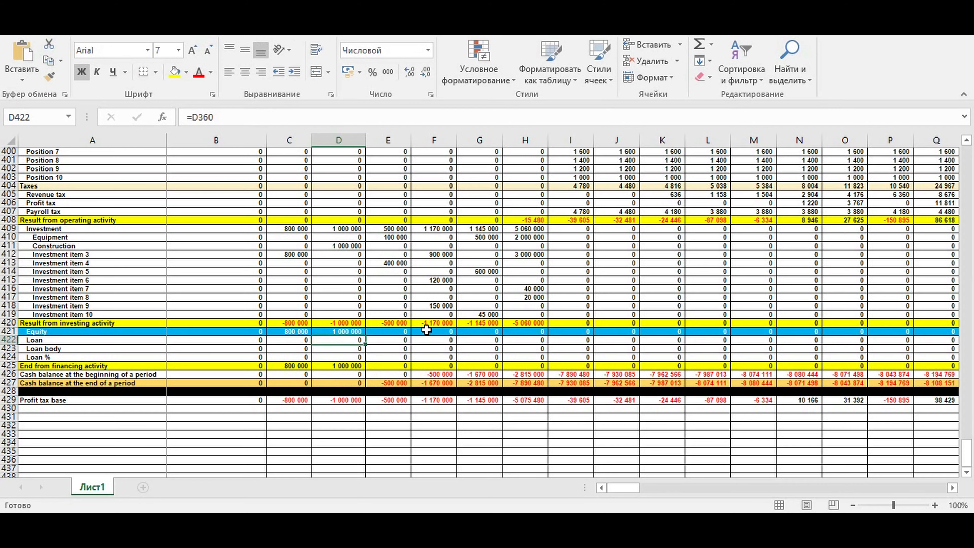
{"action": "left_click", "coordinate": [389, 331]}
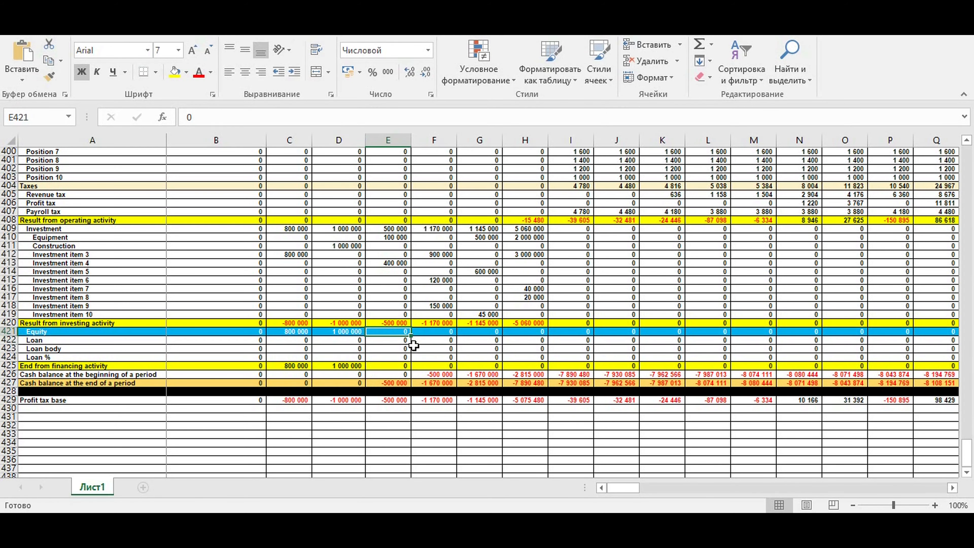
{"action": "type", "text": "500 000"}
{"action": "key", "text": "Return"}
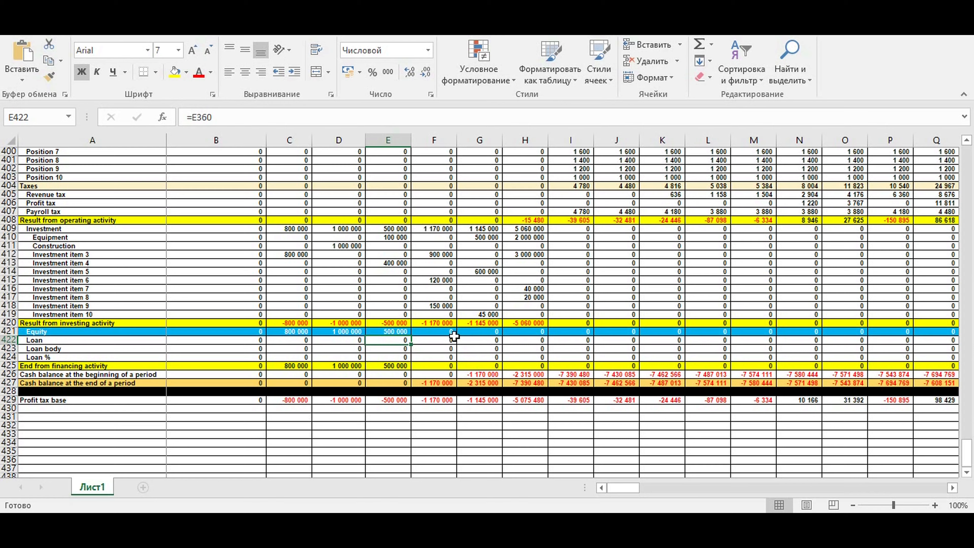
Set the loan amount in the loan parameters to 7 000 000
{"action": "left_click", "coordinate": [428, 333]}
{"action": "left_click_drag", "start_coordinate": [438, 385], "coordinate": [929, 382]}
{"action": "left_click", "coordinate": [452, 451]}
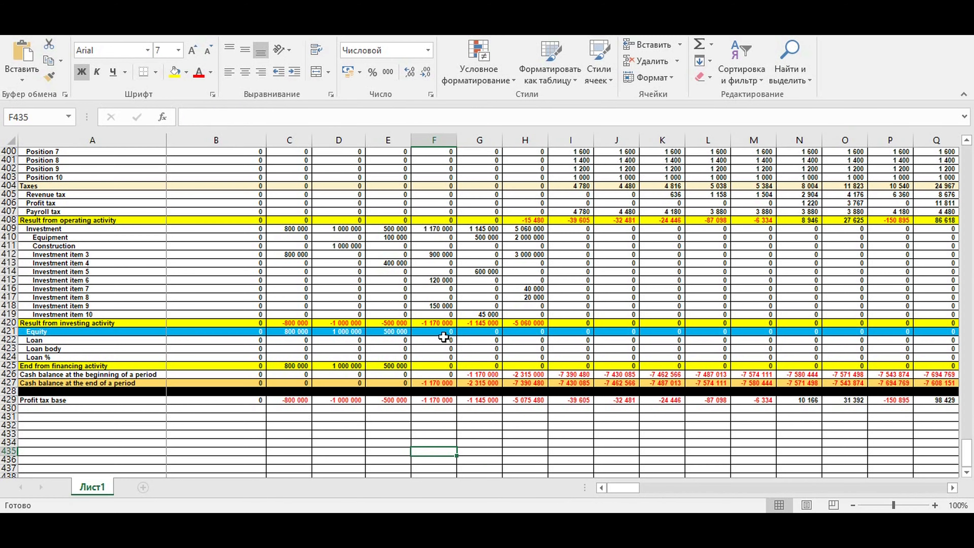
{"action": "left_click", "coordinate": [431, 334]}
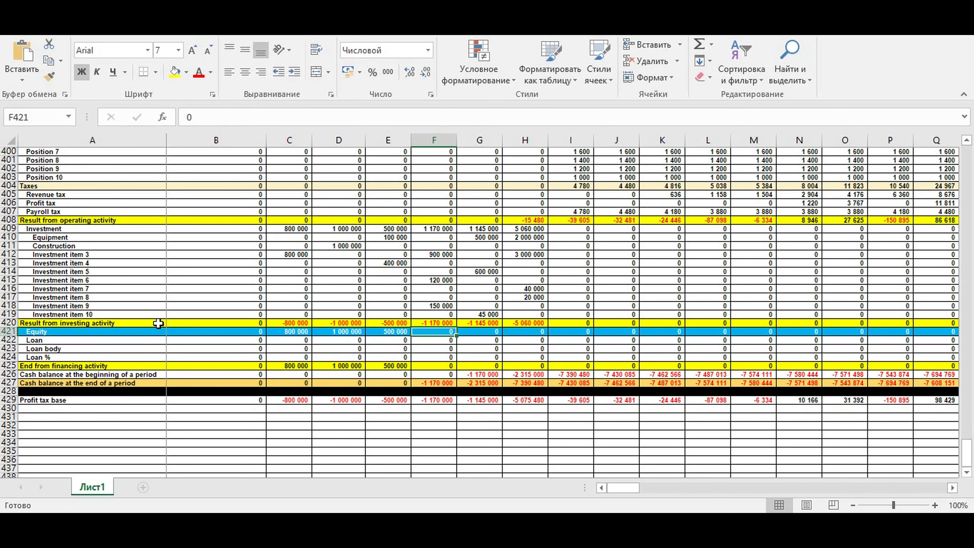
{"action": "scroll", "coordinate": [157, 322], "scroll_direction": "up", "scroll_amount": 13}
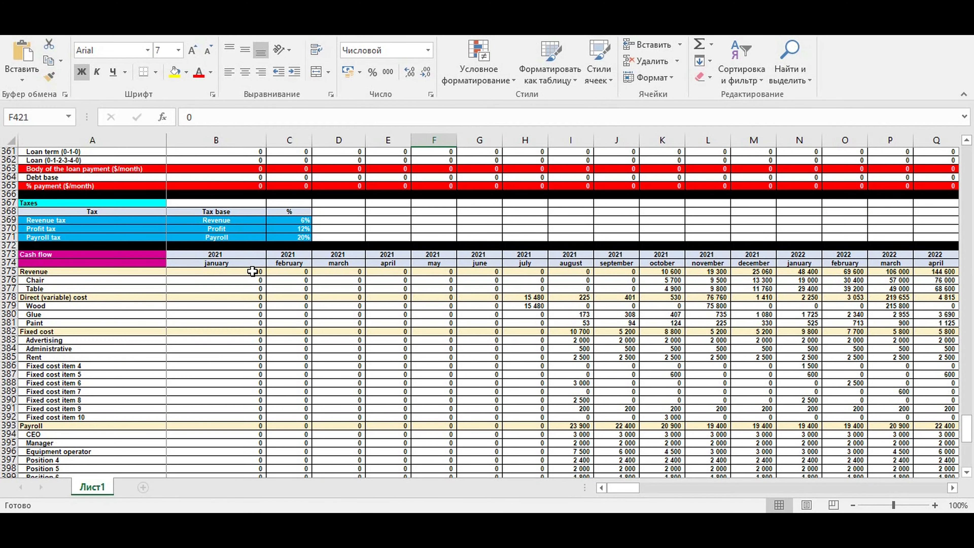
{"action": "scroll", "coordinate": [253, 270], "scroll_direction": "up", "scroll_amount": 6}
{"action": "left_click", "coordinate": [247, 192]}
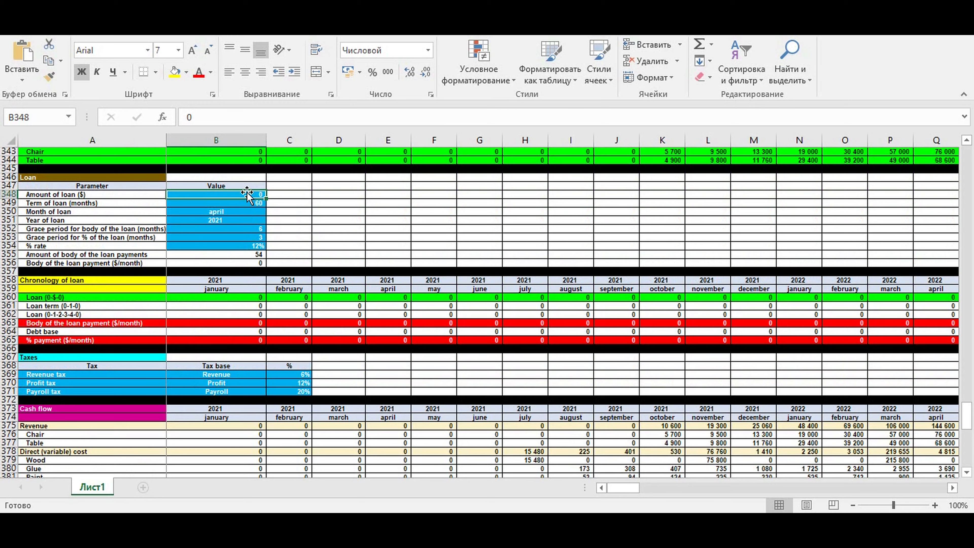
{"action": "type", "text": "7000000"}
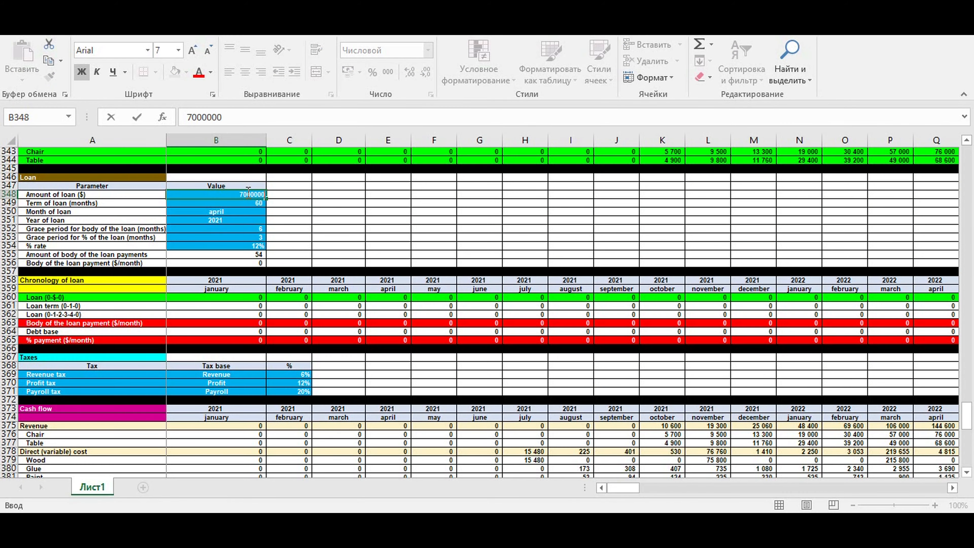
{"action": "key", "text": "Return"}
Review the loan chronology and the financing rows of the cash flow after the loan change
{"action": "left_click", "coordinate": [246, 191]}
{"action": "scroll", "coordinate": [383, 352], "scroll_direction": "down", "scroll_amount": 3}
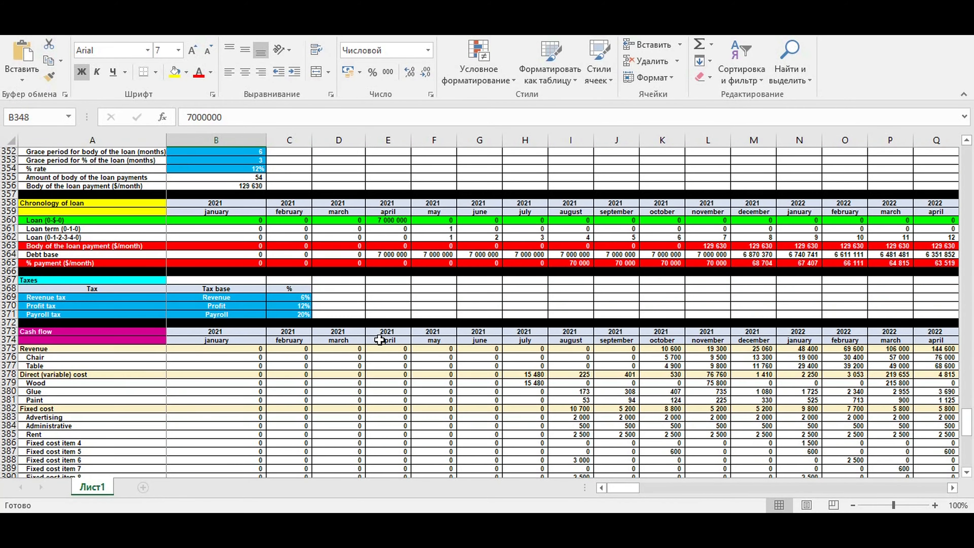
{"action": "scroll", "coordinate": [383, 338], "scroll_direction": "down", "scroll_amount": 12}
{"action": "scroll", "coordinate": [467, 357], "scroll_direction": "down", "scroll_amount": 4}
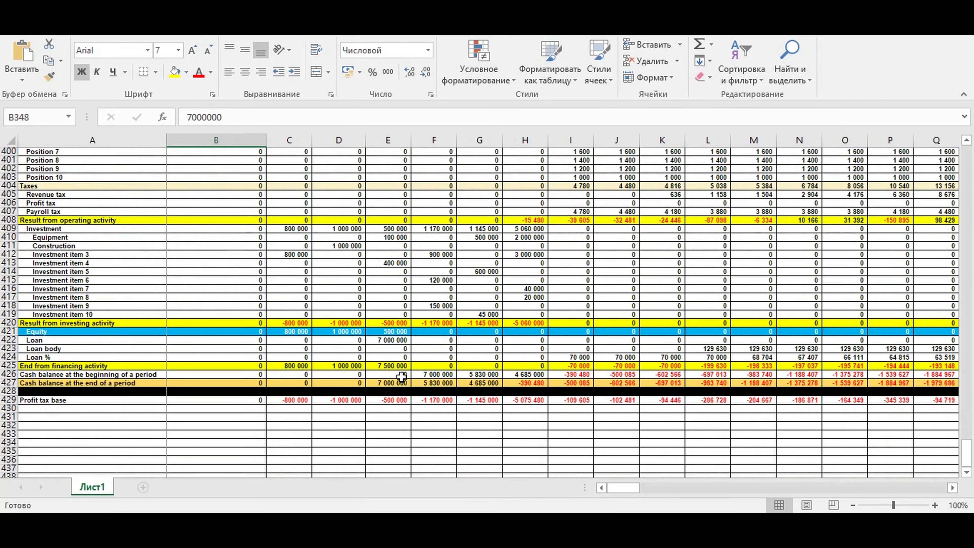
{"action": "scroll", "coordinate": [447, 356], "scroll_direction": "up", "scroll_amount": 3}
{"action": "scroll", "coordinate": [448, 346], "scroll_direction": "down", "scroll_amount": 3}
{"action": "left_click", "coordinate": [438, 333]}
{"action": "scroll", "coordinate": [446, 341], "scroll_direction": "up", "scroll_amount": 16}
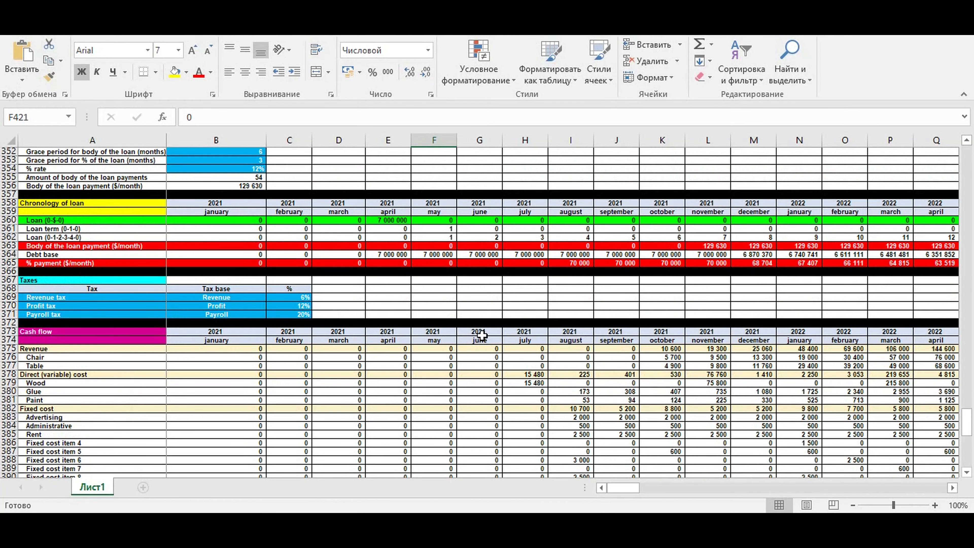
{"action": "scroll", "coordinate": [240, 312], "scroll_direction": "up", "scroll_amount": 4}
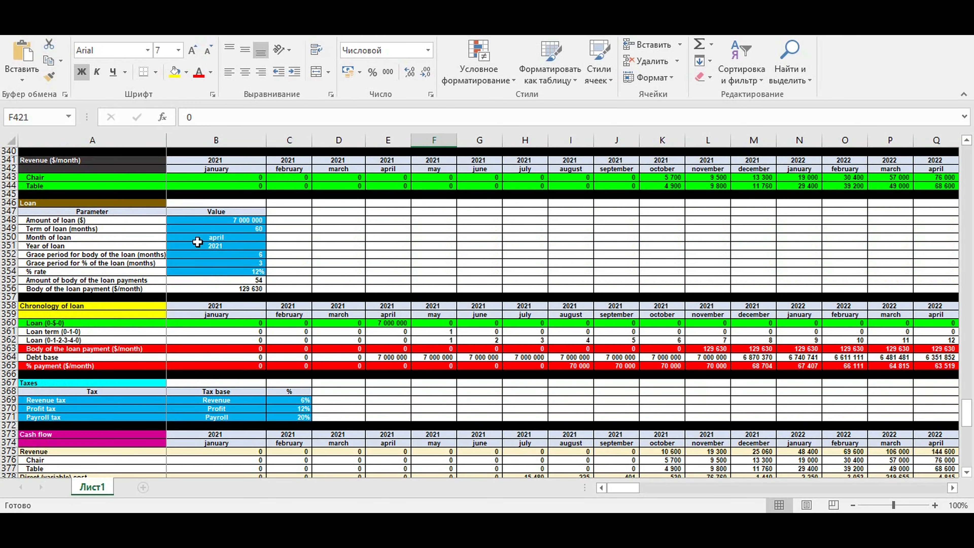
Change the month of loan to may
{"action": "left_click", "coordinate": [207, 237]}
{"action": "left_click", "coordinate": [270, 237]}
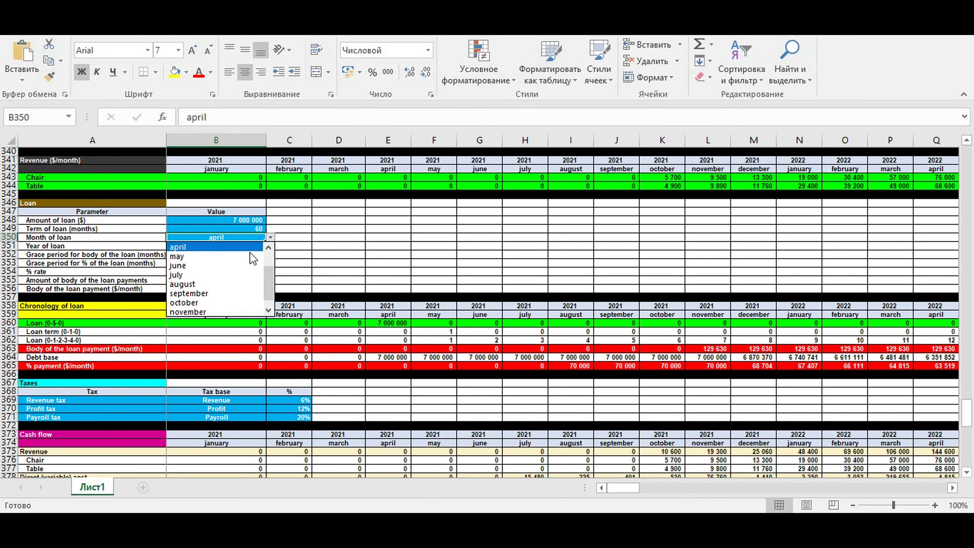
{"action": "left_click", "coordinate": [223, 259]}
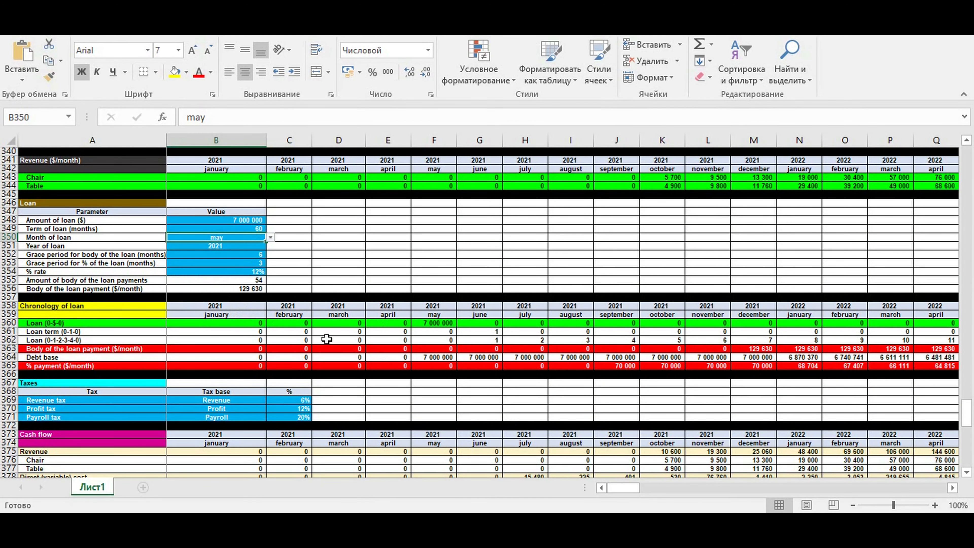
{"action": "left_click", "coordinate": [207, 246]}
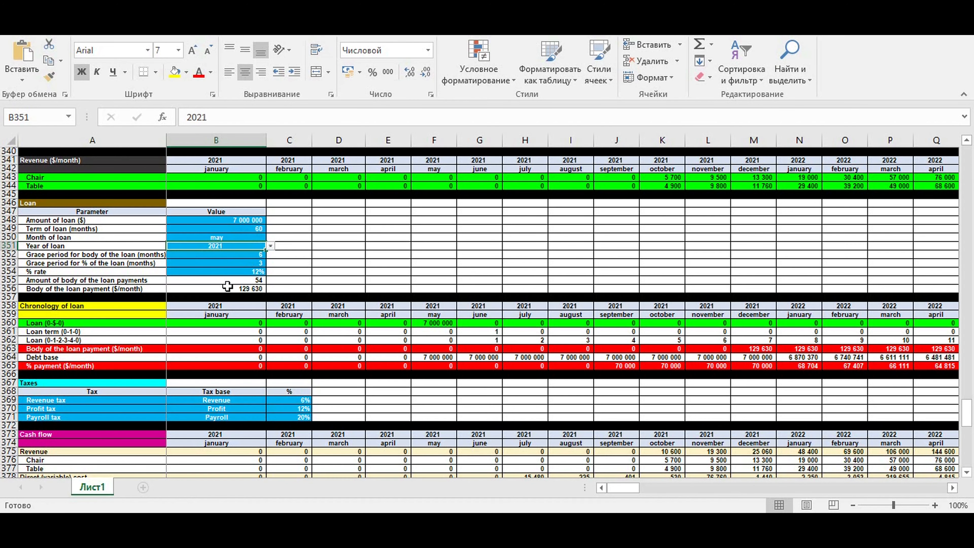
Review the ending cash balances for May through July in the cash flow
{"action": "scroll", "coordinate": [227, 286], "scroll_direction": "down", "scroll_amount": 13}
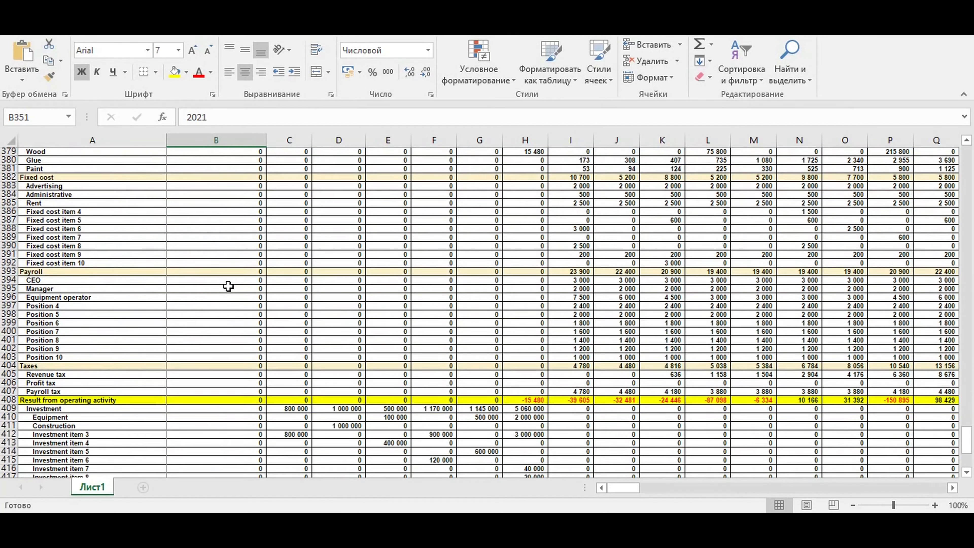
{"action": "scroll", "coordinate": [228, 286], "scroll_direction": "down", "scroll_amount": 5}
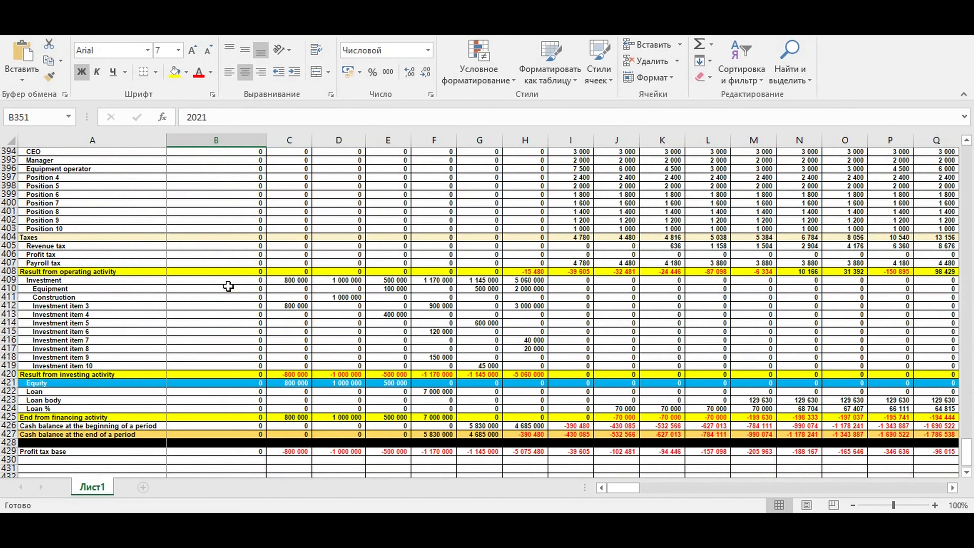
{"action": "left_click", "coordinate": [429, 391]}
{"action": "left_click_drag", "start_coordinate": [429, 435], "coordinate": [479, 434]}
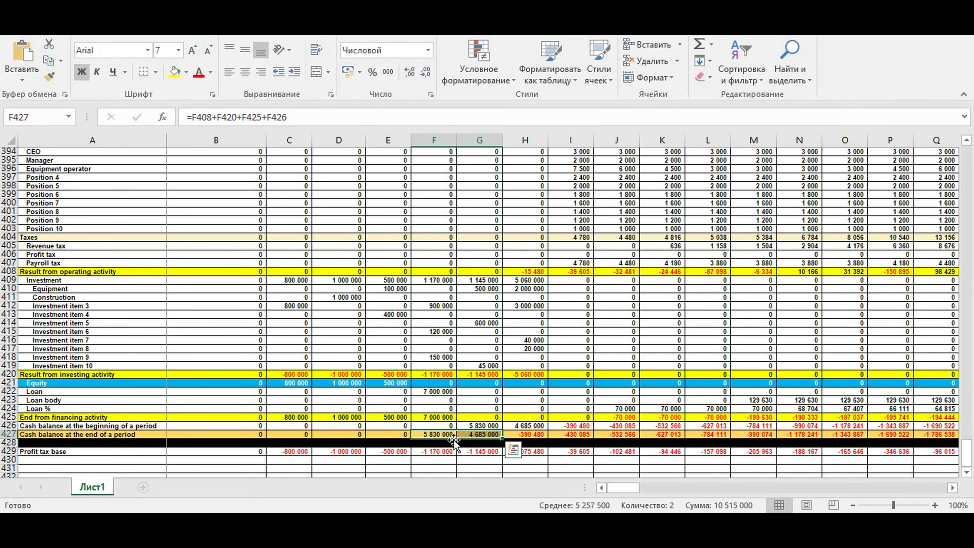
{"action": "left_click", "coordinate": [476, 434]}
{"action": "left_click", "coordinate": [439, 435]}
{"action": "left_click", "coordinate": [484, 435]}
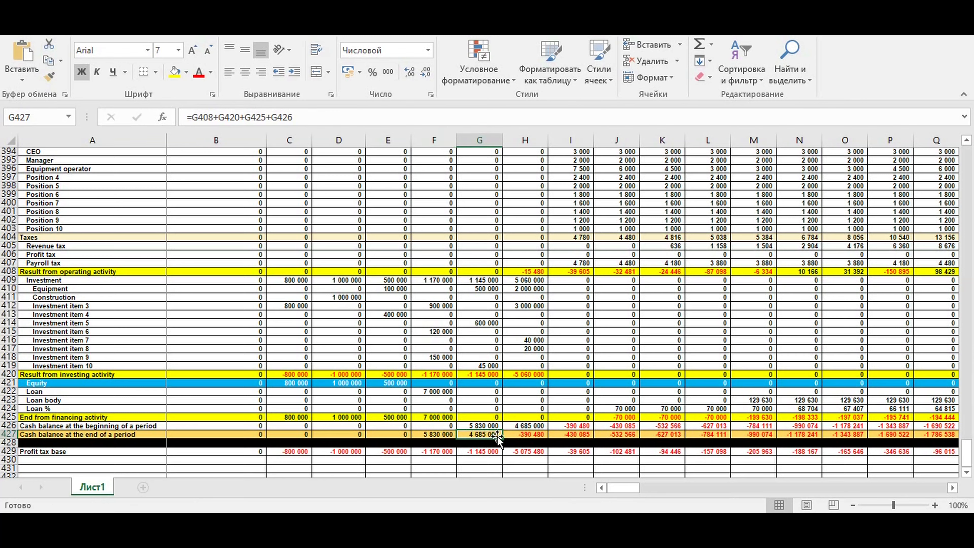
{"action": "left_click", "coordinate": [522, 435]}
Enter an equity contribution of 391 000 for July in the equity row
{"action": "left_click", "coordinate": [524, 384]}
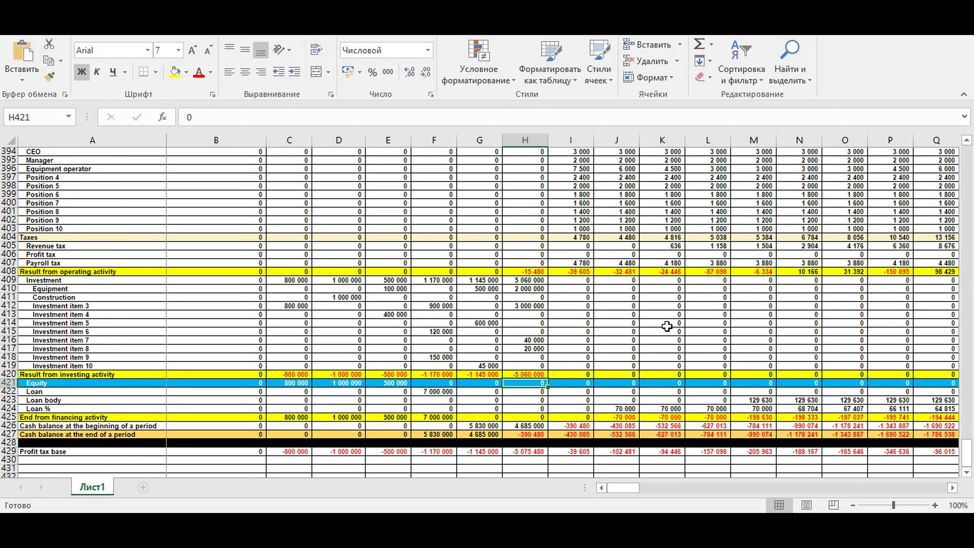
{"action": "type", "text": "39"}
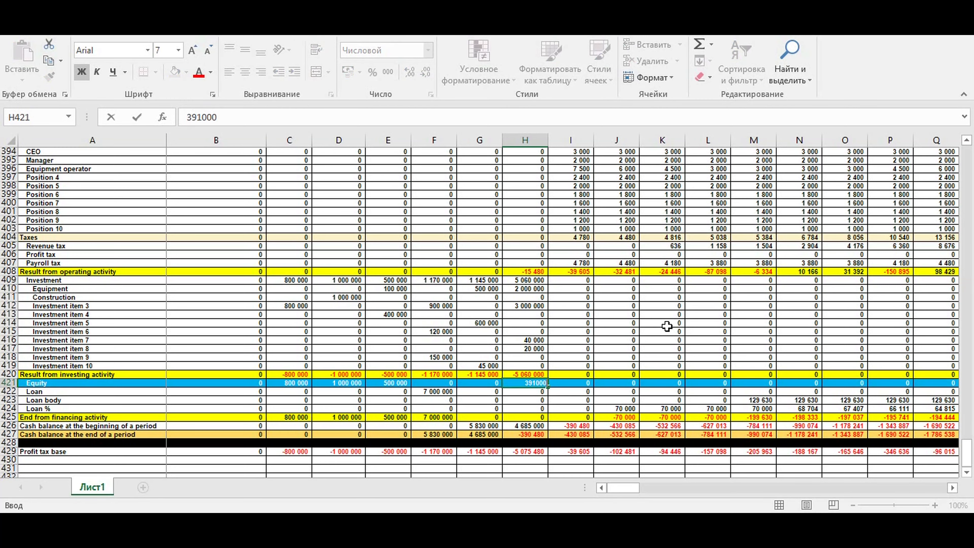
{"action": "type", "text": "1 000"}
{"action": "key", "text": "Return"}
Review the ending cash balances across the following months of the cash flow
{"action": "left_click", "coordinate": [577, 385]}
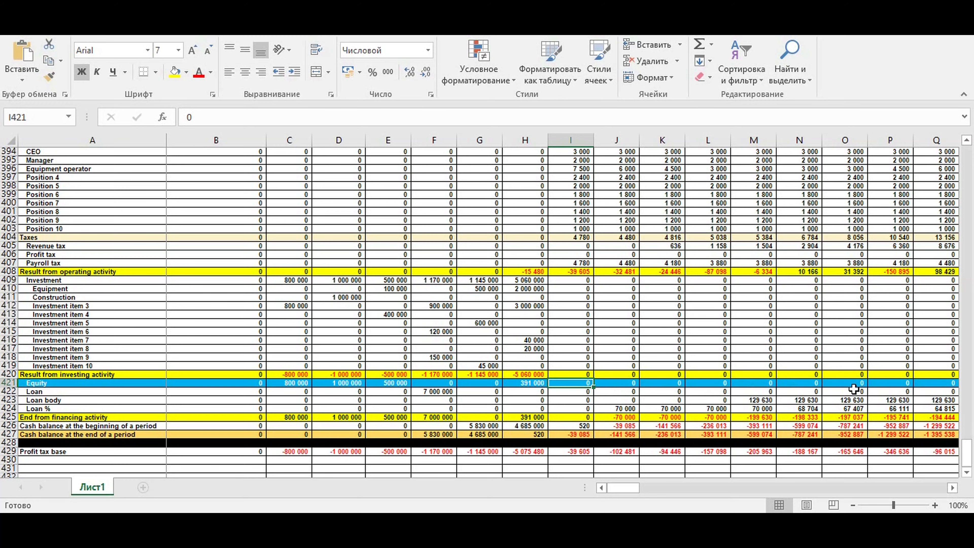
{"action": "left_click_drag", "start_coordinate": [624, 489], "coordinate": [635, 493]}
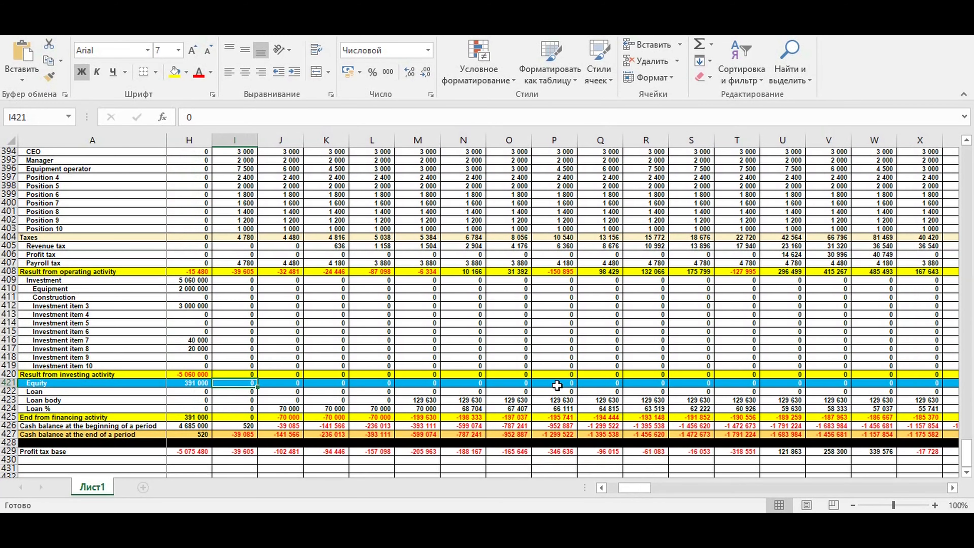
{"action": "left_click", "coordinate": [188, 383]}
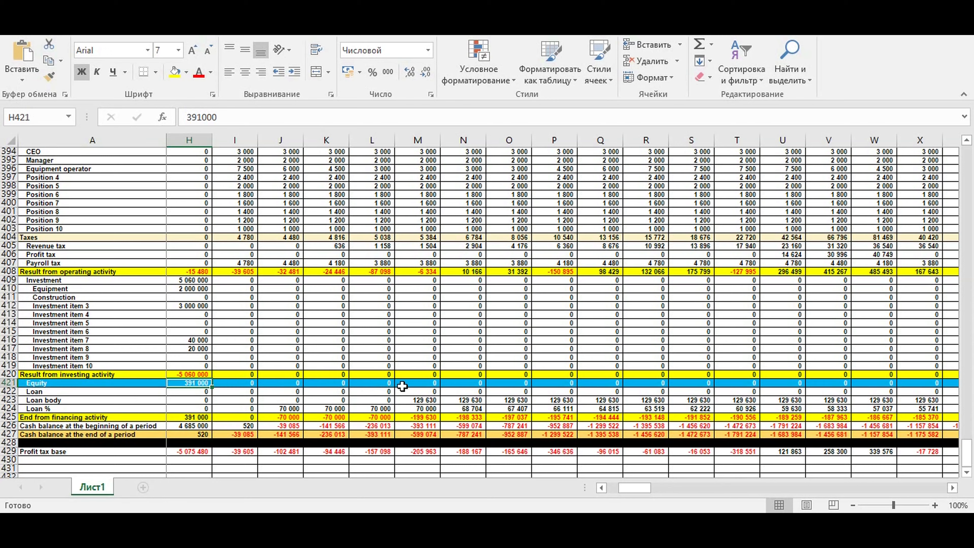
{"action": "left_click_drag", "start_coordinate": [235, 434], "coordinate": [810, 433]}
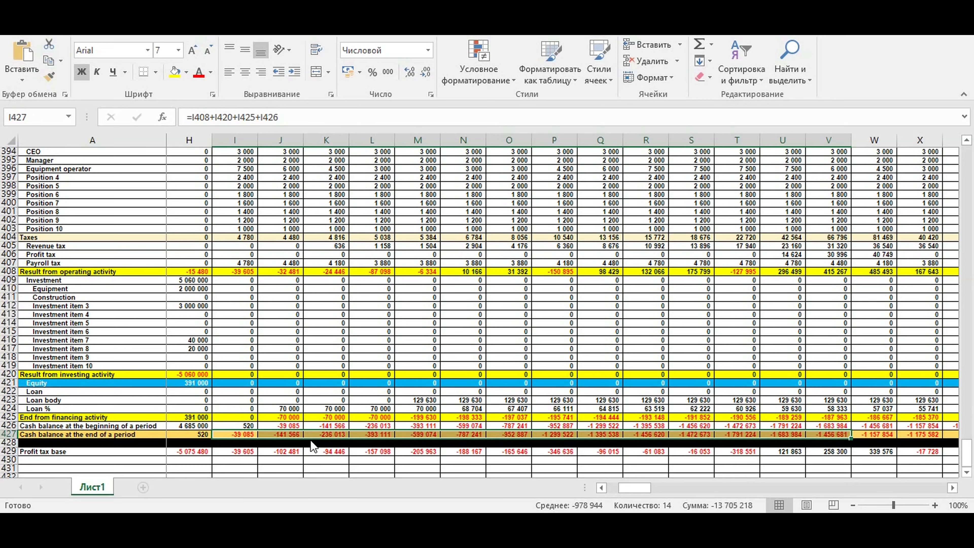
{"action": "left_click_drag", "start_coordinate": [234, 434], "coordinate": [855, 437]}
{"action": "left_click", "coordinate": [562, 437]}
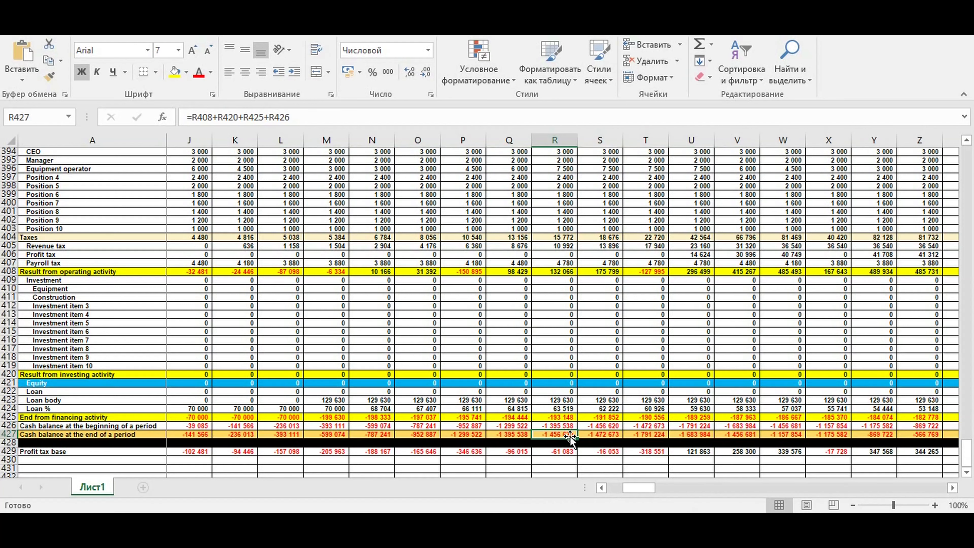
{"action": "left_click", "coordinate": [603, 435]}
{"action": "left_click", "coordinate": [641, 435]}
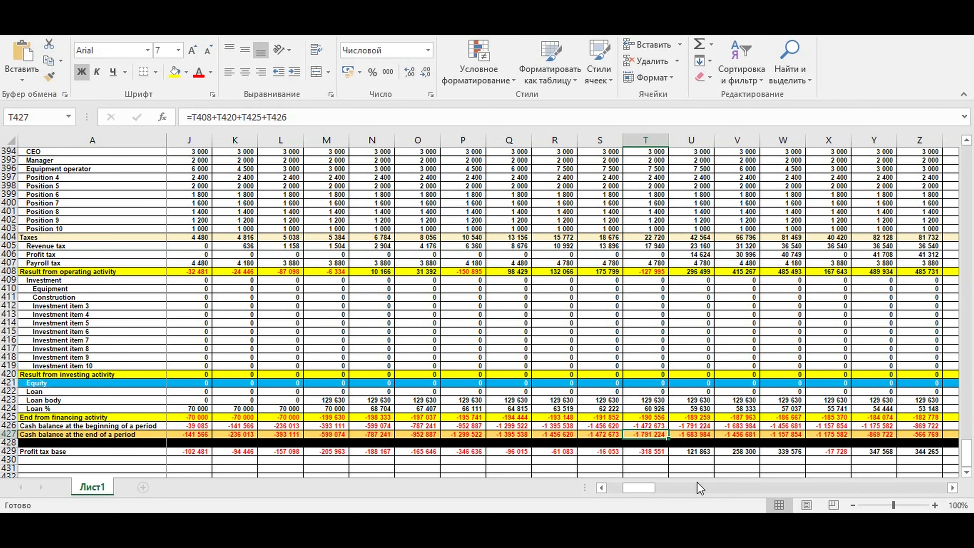
{"action": "left_click_drag", "start_coordinate": [648, 488], "coordinate": [585, 482]}
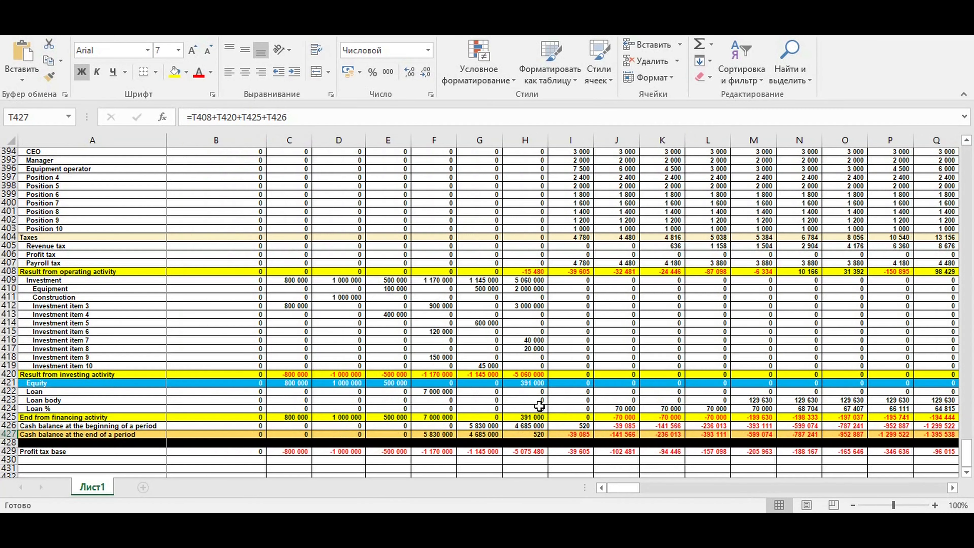
Enter an equity contribution of 1 800 000 for August in the equity row
{"action": "left_click", "coordinate": [563, 382]}
{"action": "type", "text": "1 80"}
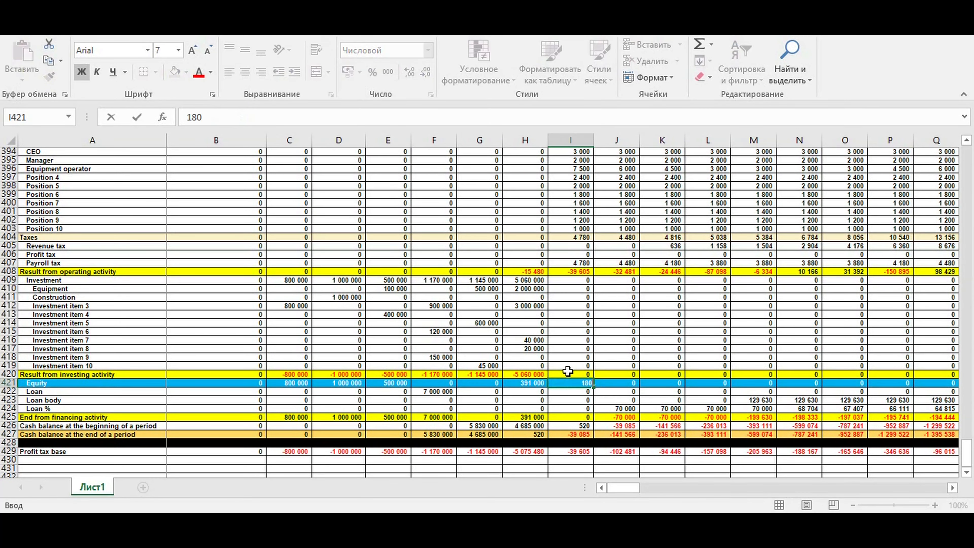
{"action": "type", "text": "0 000"}
{"action": "key", "text": "Return"}
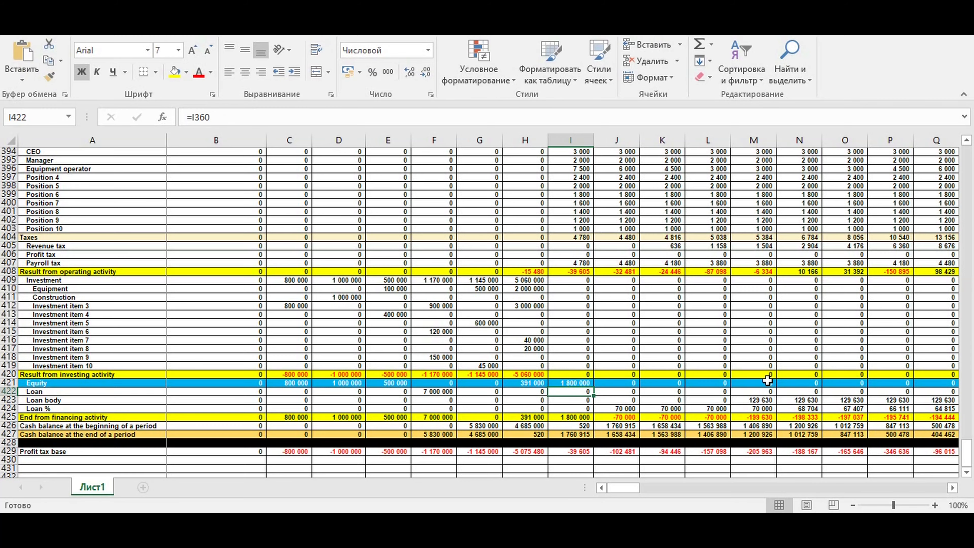
Check the ending cash balances across the remaining months for negative values
{"action": "left_click", "coordinate": [954, 491]}
{"action": "left_click", "coordinate": [954, 491]}
{"action": "left_click", "coordinate": [954, 491]}
{"action": "left_click", "coordinate": [954, 491]}
{"action": "left_click", "coordinate": [954, 491]}
{"action": "left_click", "coordinate": [954, 491]}
{"action": "left_click", "coordinate": [739, 435]}
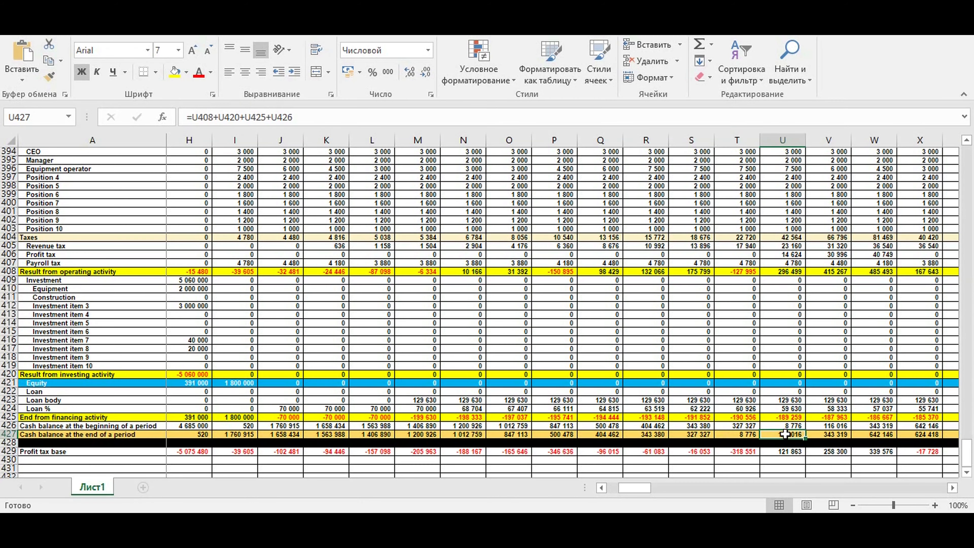
{"action": "double_click", "coordinate": [784, 436]}
{"action": "key", "text": "Return"}
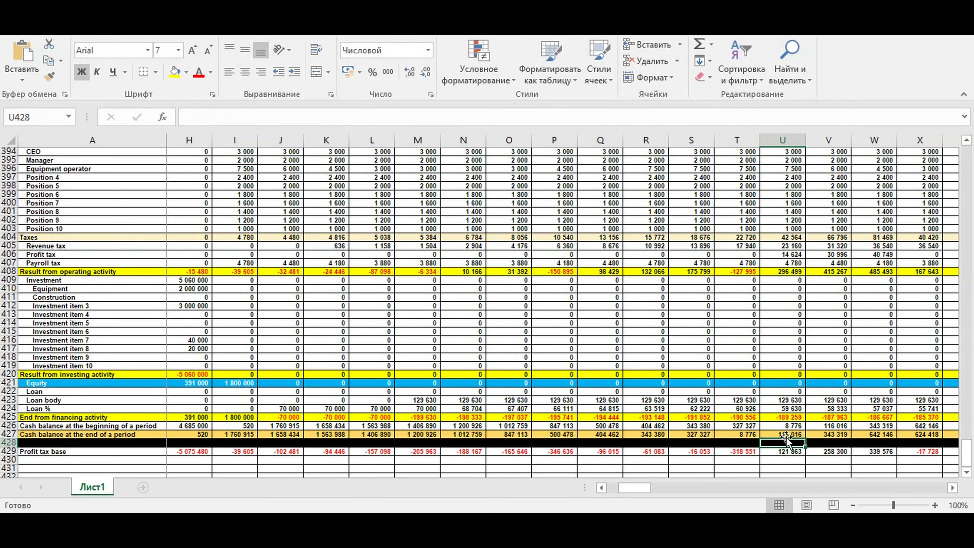
{"action": "left_click", "coordinate": [784, 433]}
{"action": "left_click_drag", "start_coordinate": [641, 488], "coordinate": [648, 490]}
{"action": "left_click_drag", "start_coordinate": [596, 435], "coordinate": [878, 436]}
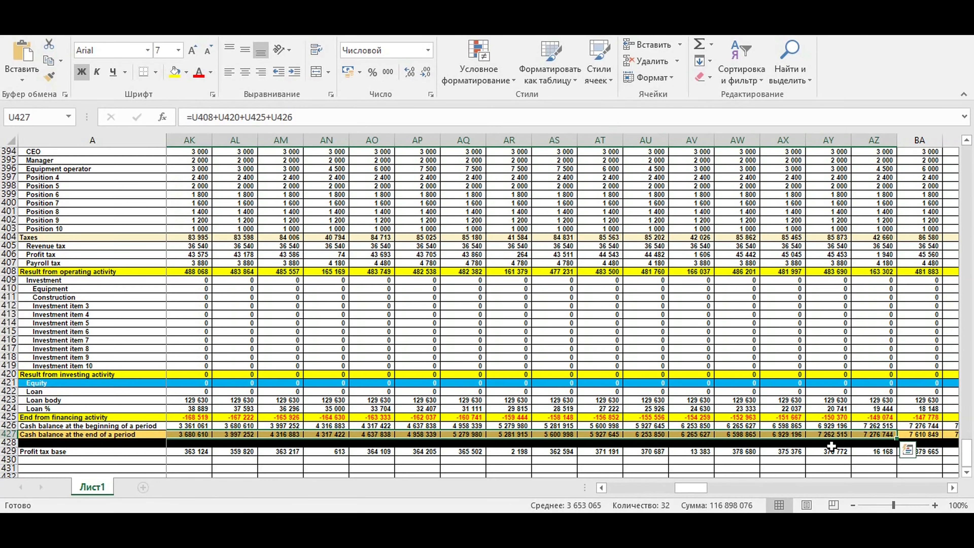
{"action": "left_click_drag", "start_coordinate": [695, 492], "coordinate": [602, 487]}
Select the equity contributions from February to August to check their total
{"action": "left_click_drag", "start_coordinate": [282, 381], "coordinate": [589, 380]}
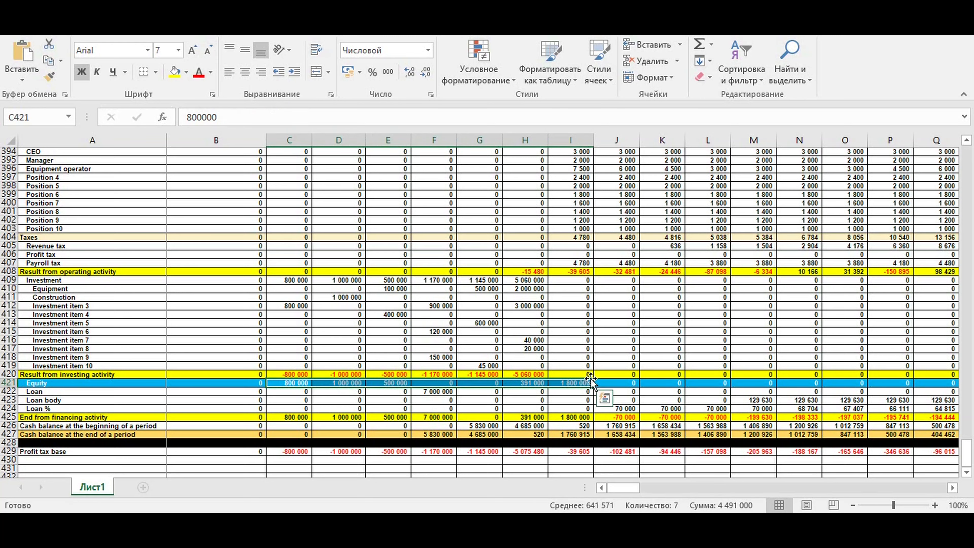
{"action": "left_click", "coordinate": [422, 392]}
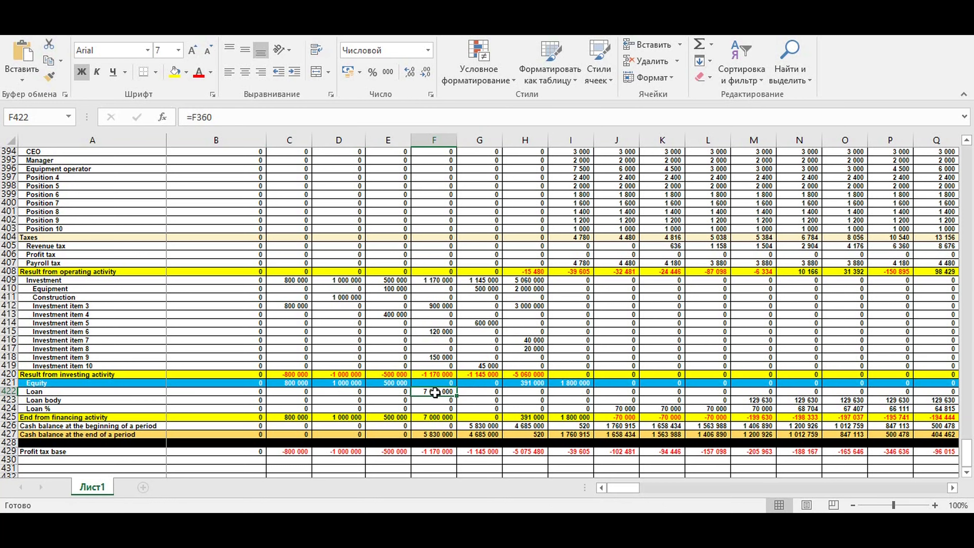
{"action": "left_click", "coordinate": [56, 392]}
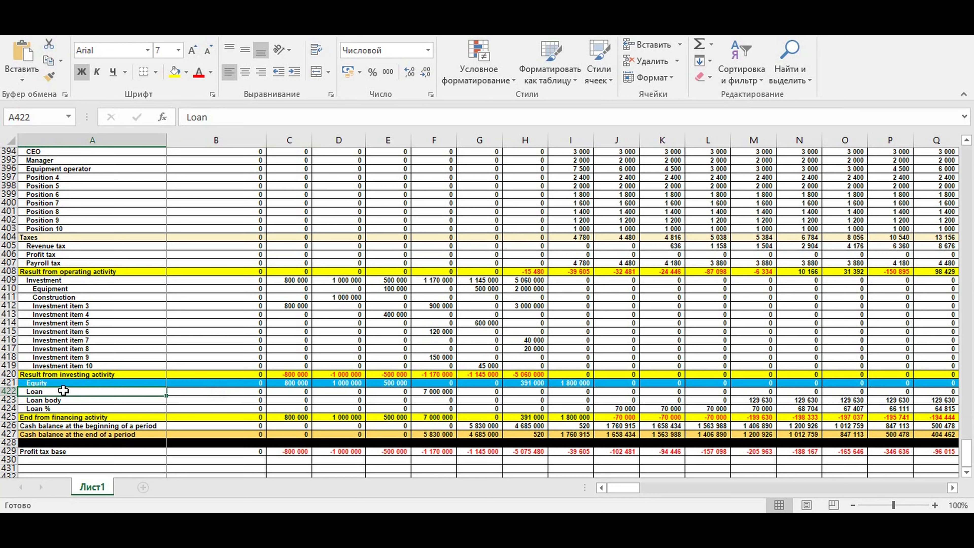
Sum the equity and loan rows over all months in column DR beyond the last month
{"action": "left_click_drag", "start_coordinate": [615, 489], "coordinate": [832, 475]}
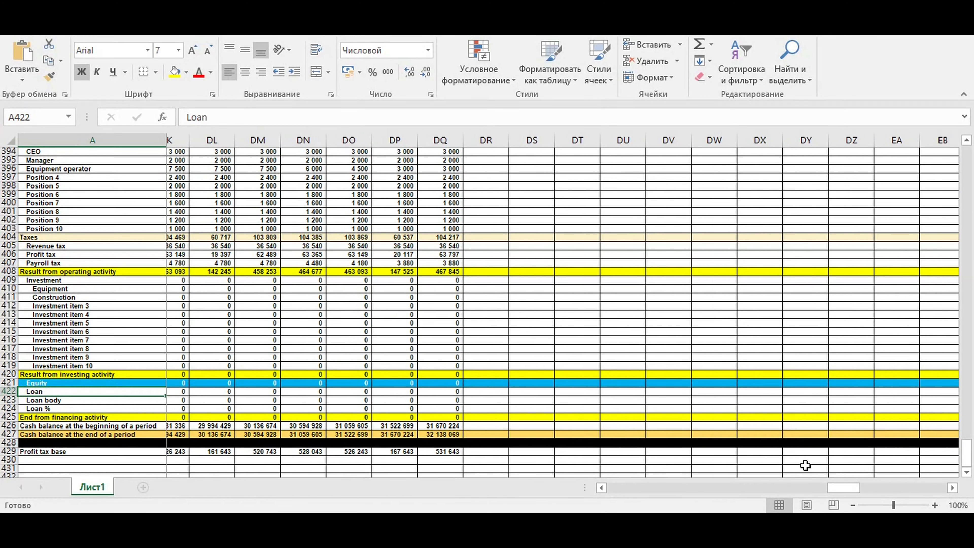
{"action": "left_click", "coordinate": [460, 375]}
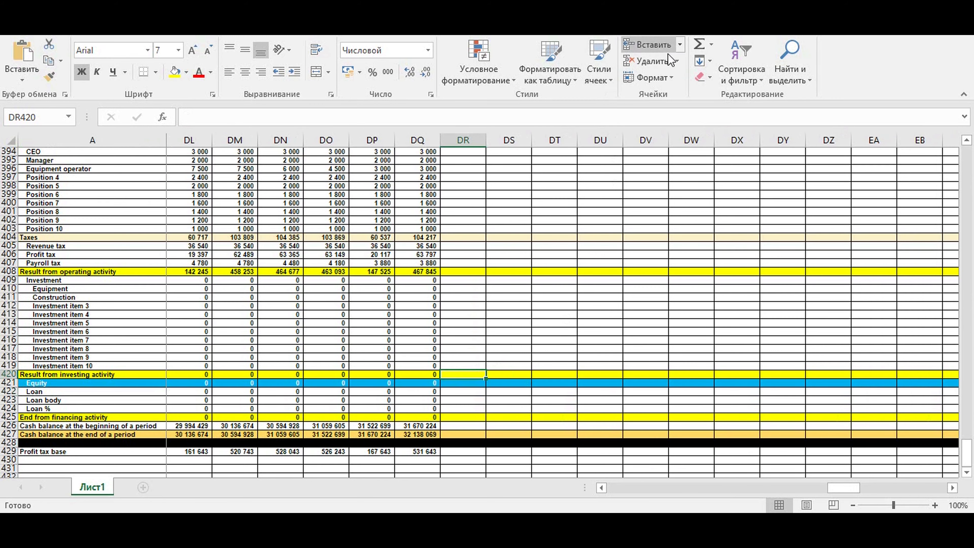
{"action": "left_click", "coordinate": [700, 44]}
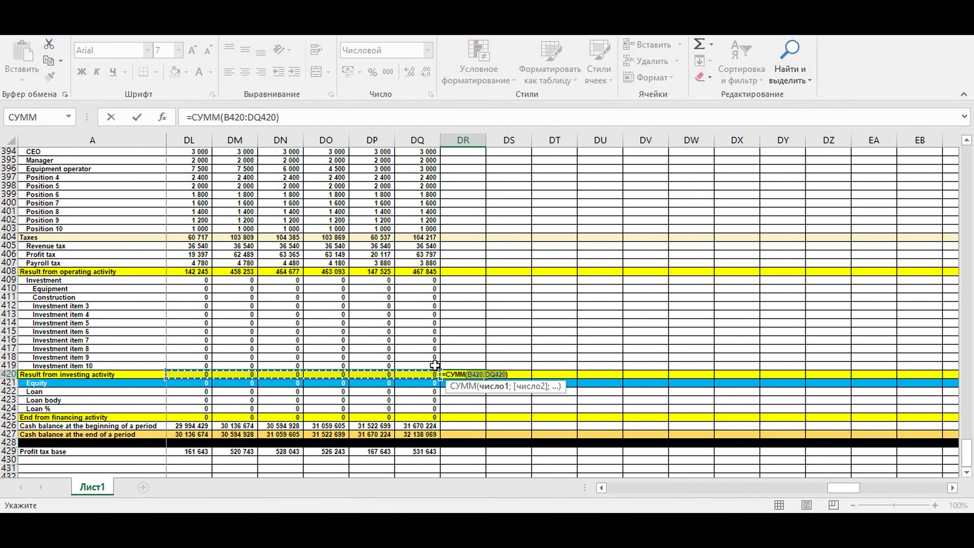
{"action": "key", "text": "Return"}
{"action": "left_click", "coordinate": [466, 368]}
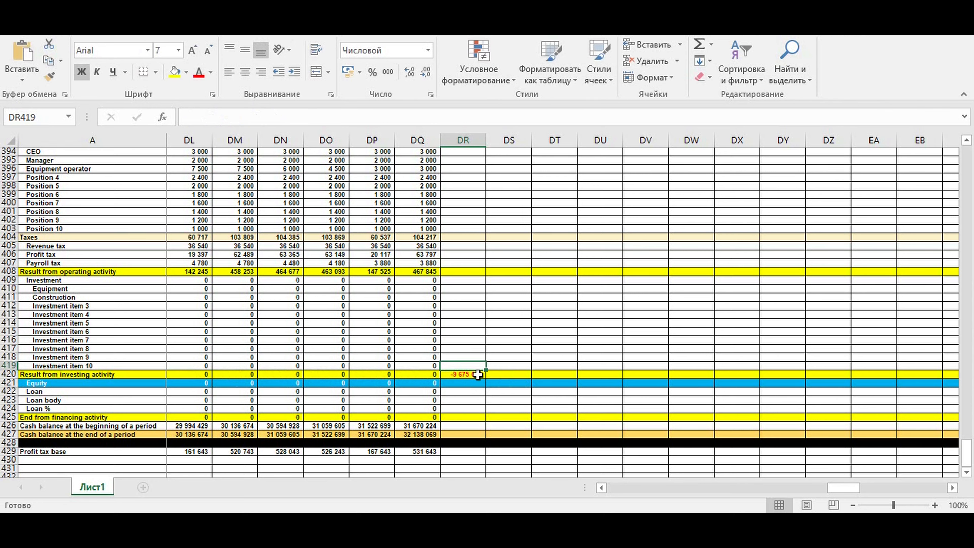
{"action": "left_click", "coordinate": [474, 374]}
{"action": "left_click_drag", "start_coordinate": [485, 378], "coordinate": [477, 390]}
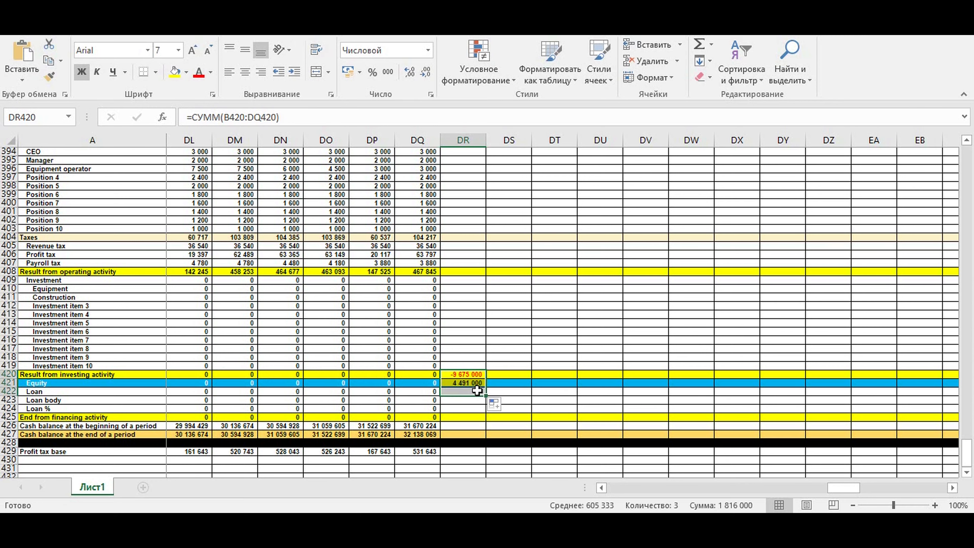
{"action": "left_click", "coordinate": [458, 376]}
{"action": "key", "text": "BackSpace"}
{"action": "left_click", "coordinate": [552, 400]}
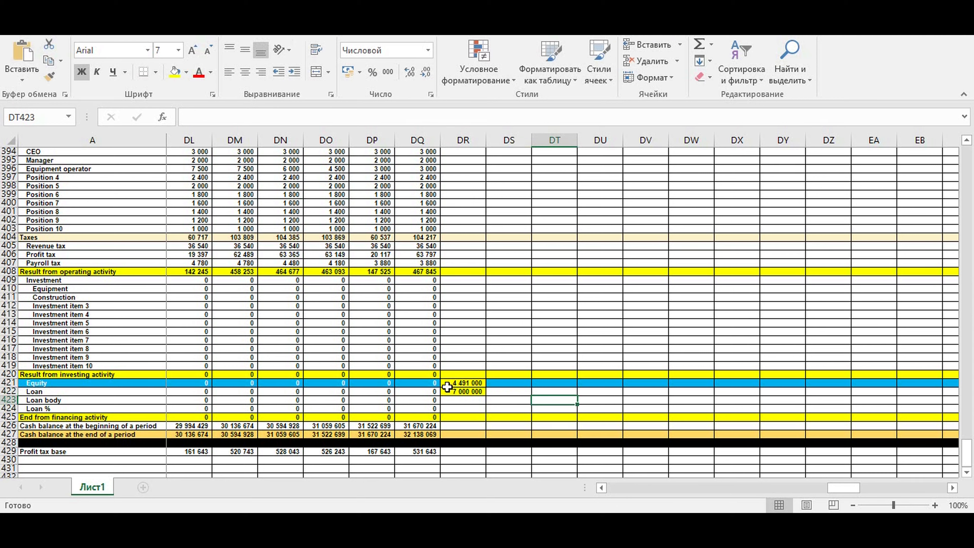
In column DR, add a total financing formula adding the equity and loan totals
{"action": "left_click", "coordinate": [447, 389]}
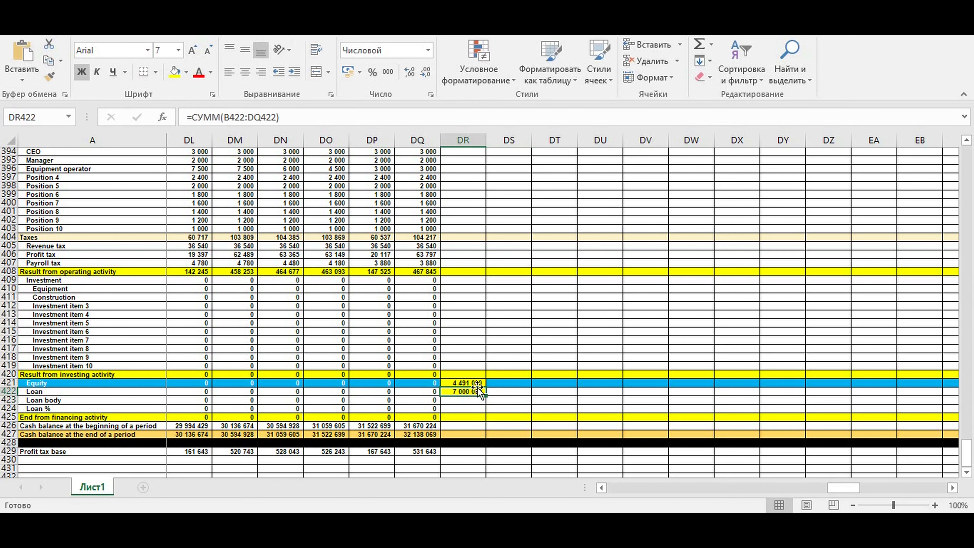
{"action": "left_click", "coordinate": [508, 390]}
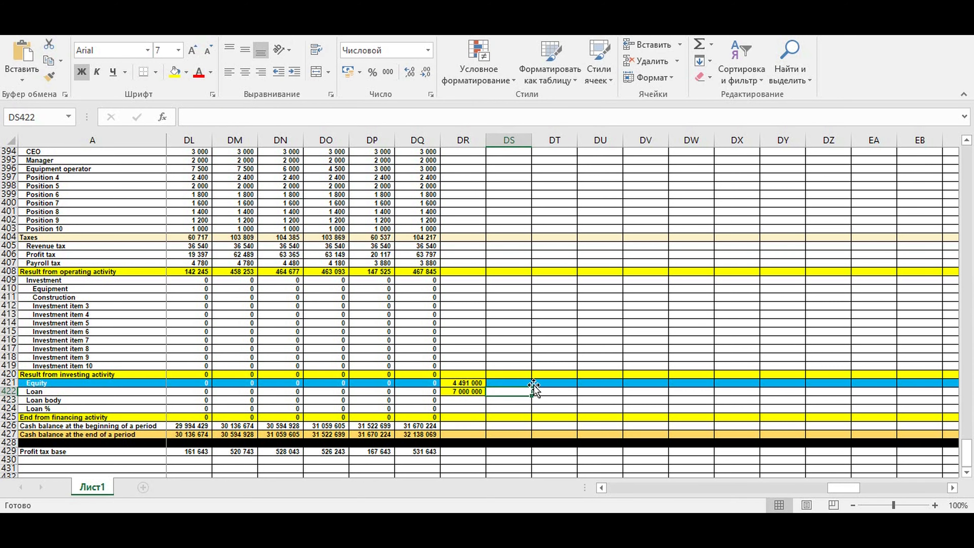
{"action": "left_click", "coordinate": [462, 401]}
{"action": "type", "text": "="}
{"action": "left_click", "coordinate": [464, 384]}
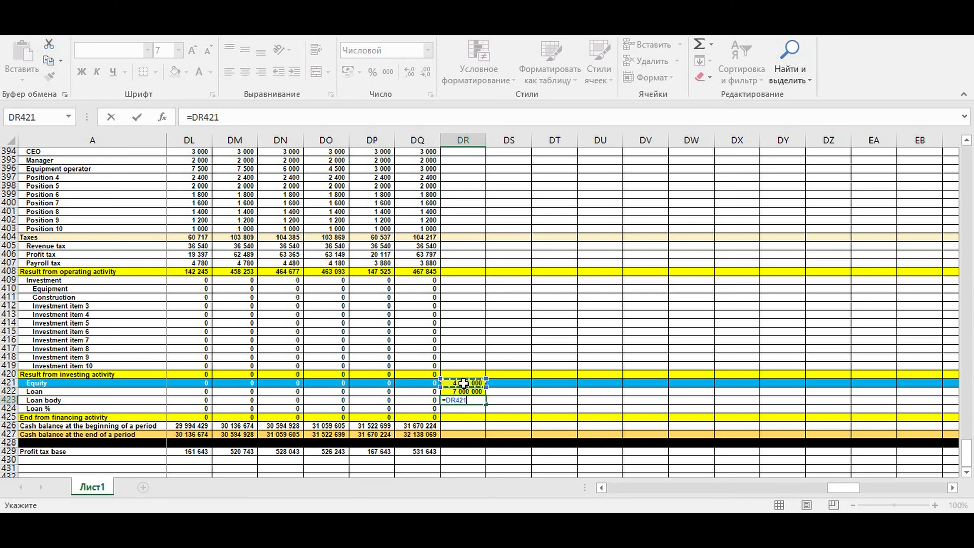
{"action": "type", "text": "+"}
{"action": "left_click", "coordinate": [468, 392]}
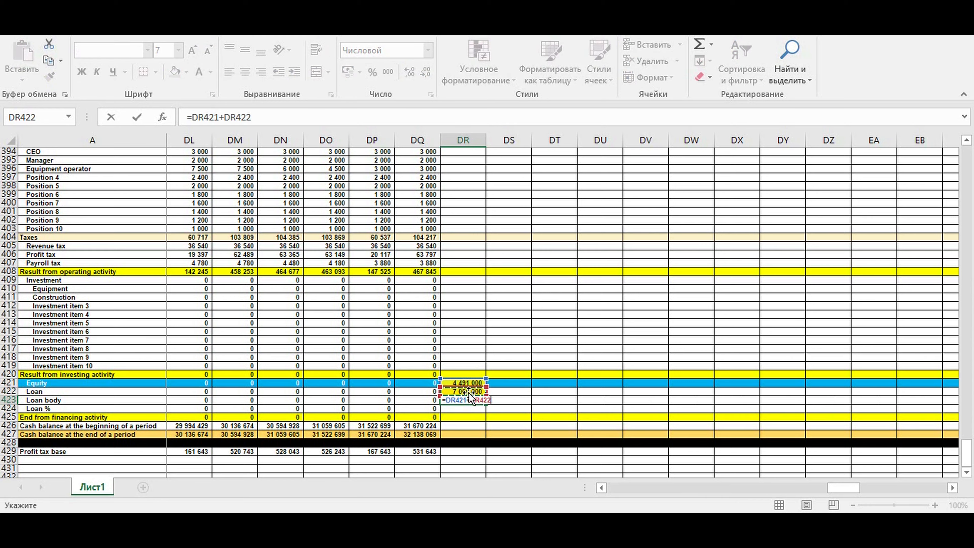
{"action": "key", "text": "Return"}
{"action": "left_click", "coordinate": [520, 396]}
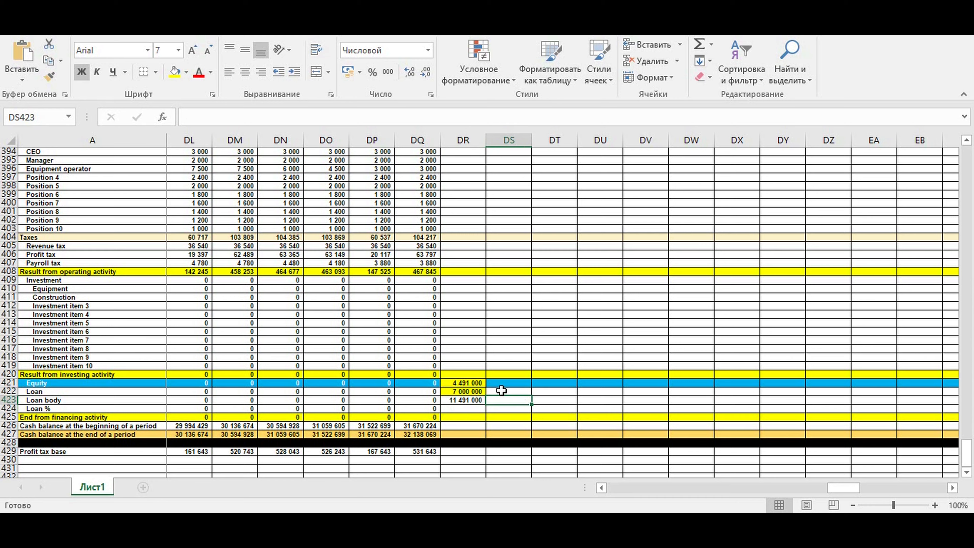
Review the equity, loan and total financing formulas in column DR
{"action": "left_click", "coordinate": [466, 383]}
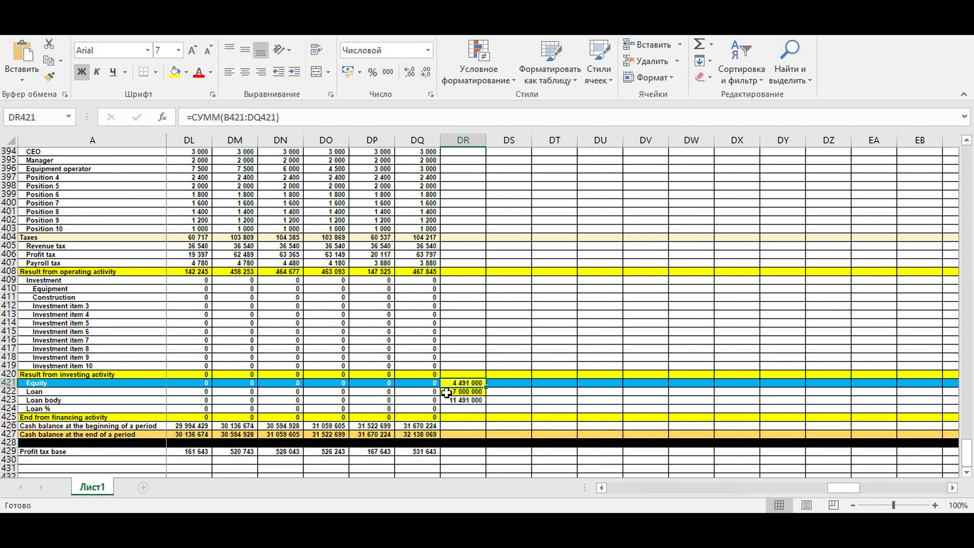
{"action": "left_click", "coordinate": [477, 391]}
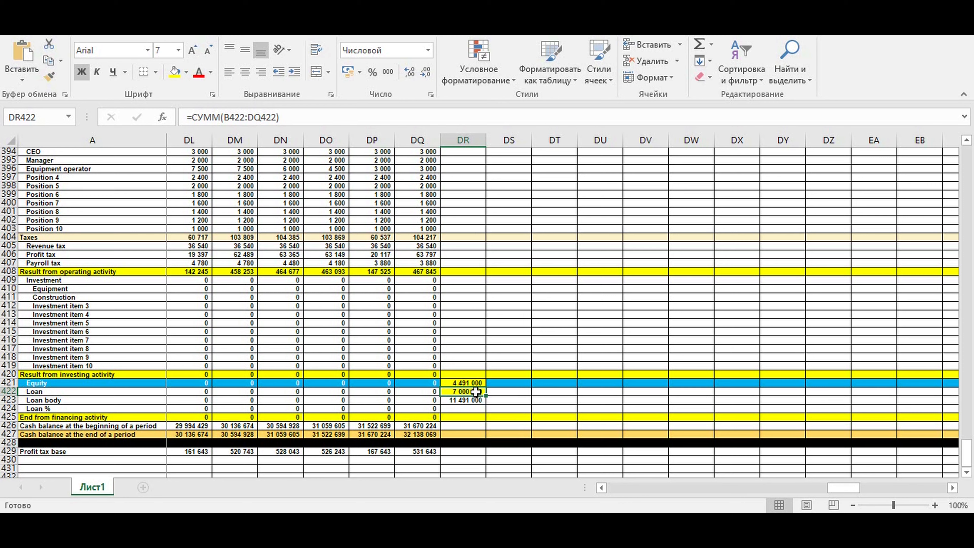
{"action": "left_click", "coordinate": [478, 400]}
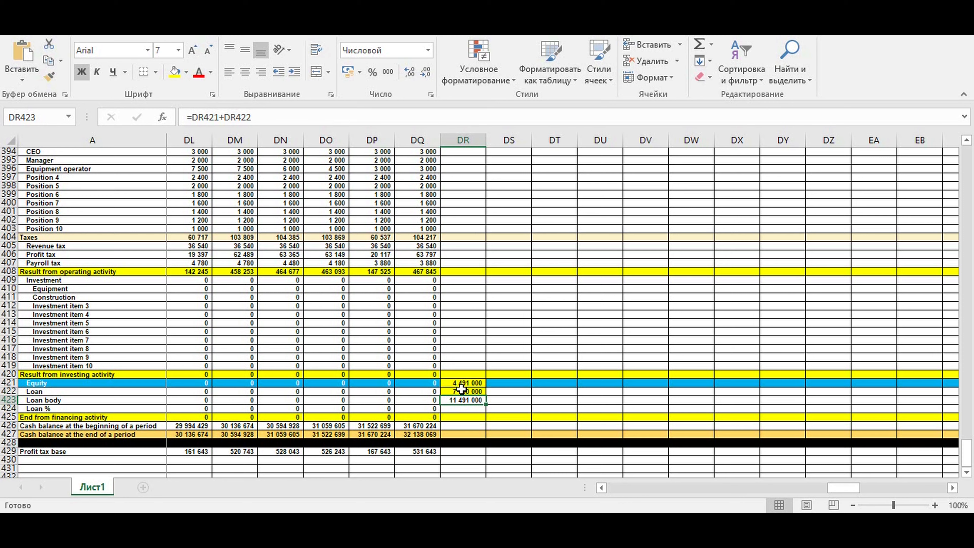
Select the equity and loan cells in column DR and return to the start of the months
{"action": "left_click_drag", "start_coordinate": [513, 381], "coordinate": [510, 401]}
{"action": "left_click_drag", "start_coordinate": [857, 484], "coordinate": [587, 499]}
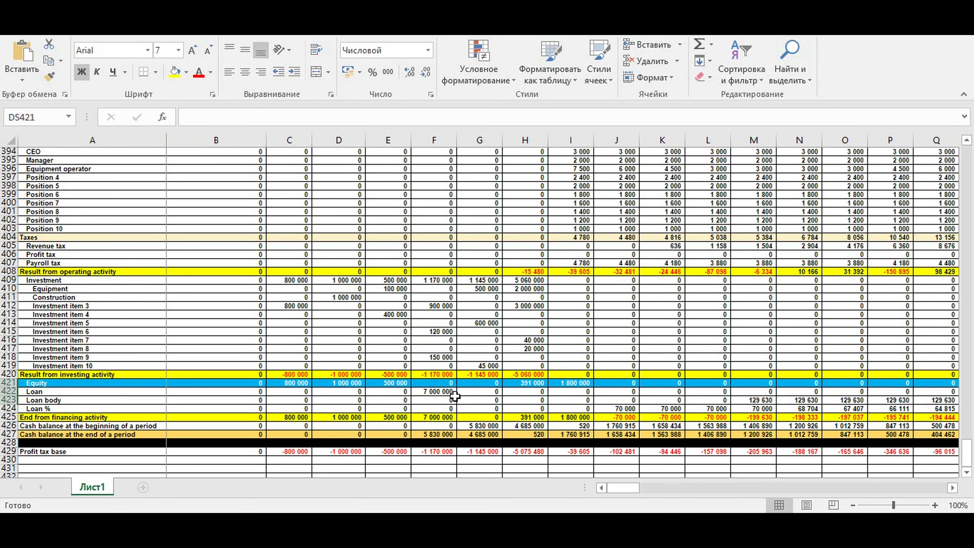
Reset the equity contributions from February to August to 0 and set the loan amount input to 0
{"action": "left_click", "coordinate": [623, 383]}
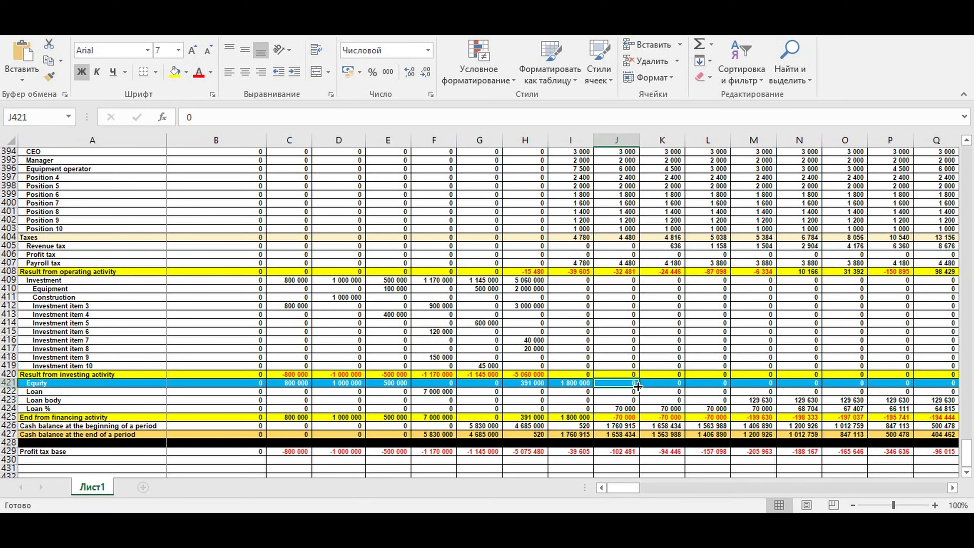
{"action": "left_click_drag", "start_coordinate": [638, 386], "coordinate": [270, 390]}
{"action": "scroll", "coordinate": [282, 292], "scroll_direction": "up", "scroll_amount": 8}
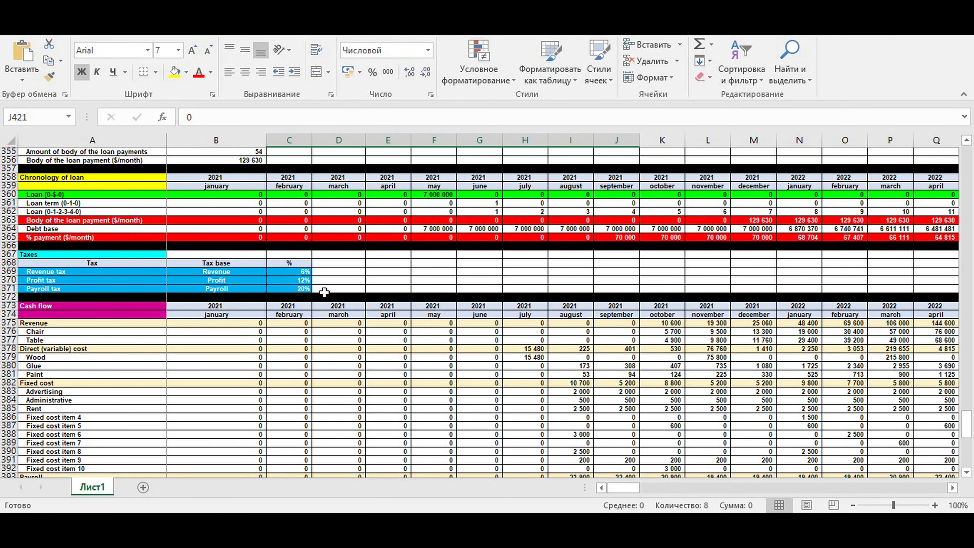
{"action": "scroll", "coordinate": [325, 292], "scroll_direction": "up", "scroll_amount": 8}
{"action": "left_click", "coordinate": [229, 298]}
{"action": "type", "text": "0"}
{"action": "key", "text": "Return"}
In B430, enter a monthly cash flow formula: operating result plus investing result plus loan minus loan body minus loan %
{"action": "scroll", "coordinate": [281, 335], "scroll_direction": "down", "scroll_amount": 20}
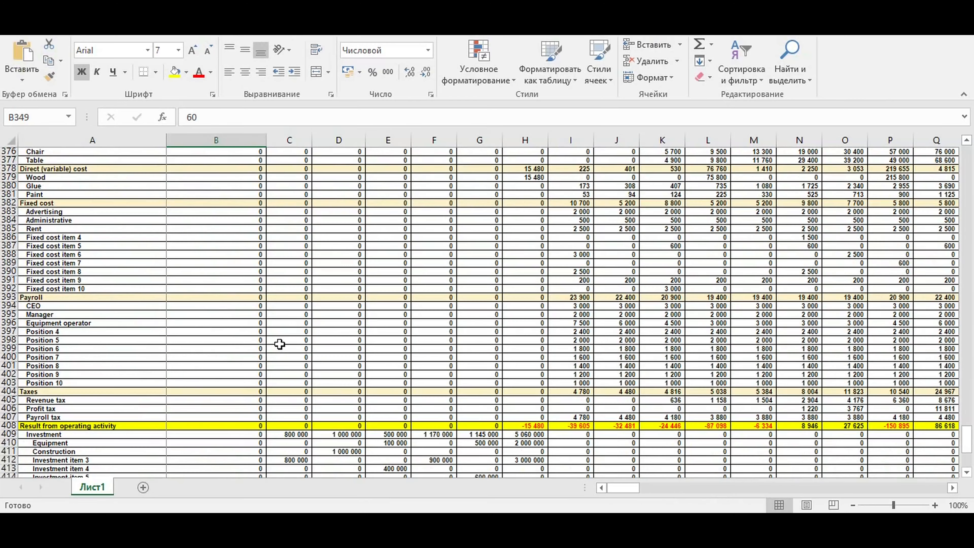
{"action": "scroll", "coordinate": [280, 334], "scroll_direction": "down", "scroll_amount": 3}
{"action": "left_click", "coordinate": [149, 306]}
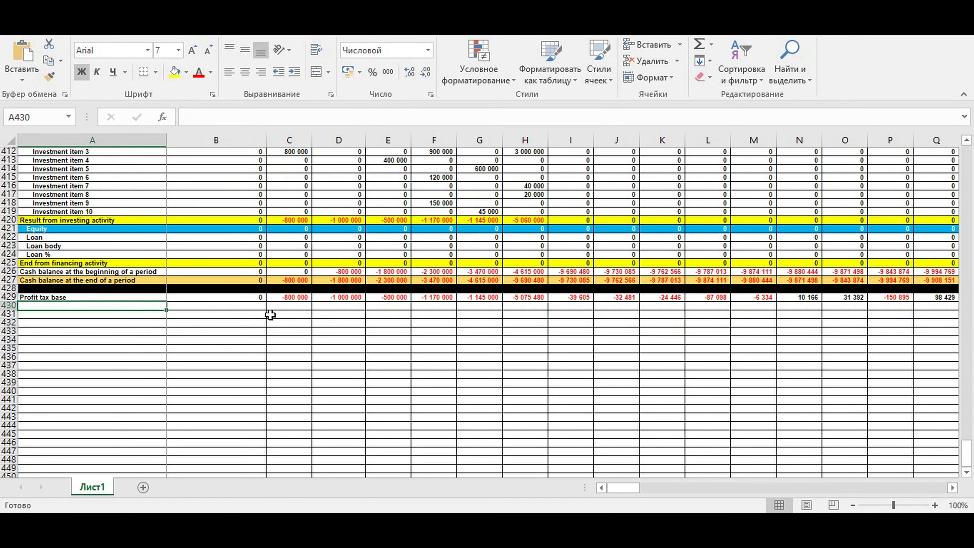
{"action": "scroll", "coordinate": [381, 315], "scroll_direction": "up", "scroll_amount": 2}
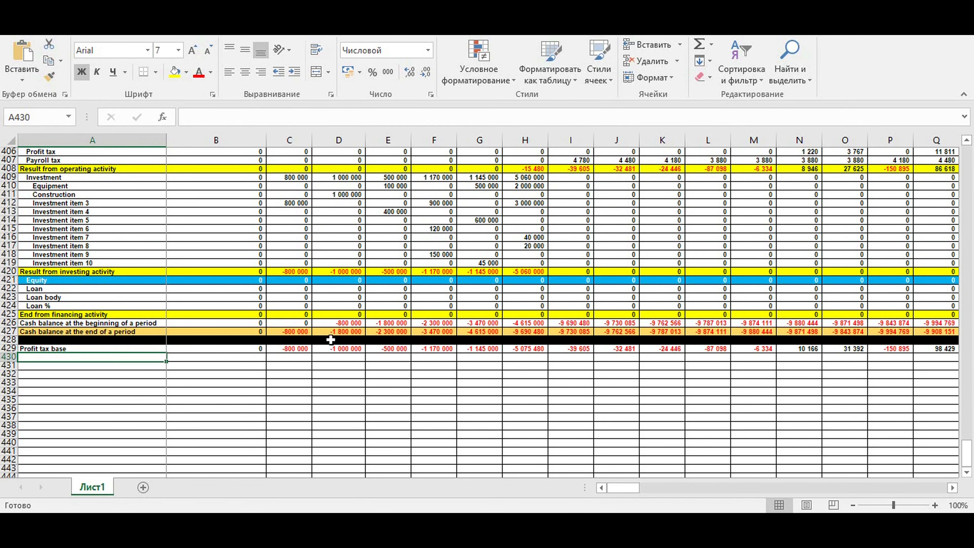
{"action": "left_click", "coordinate": [235, 357]}
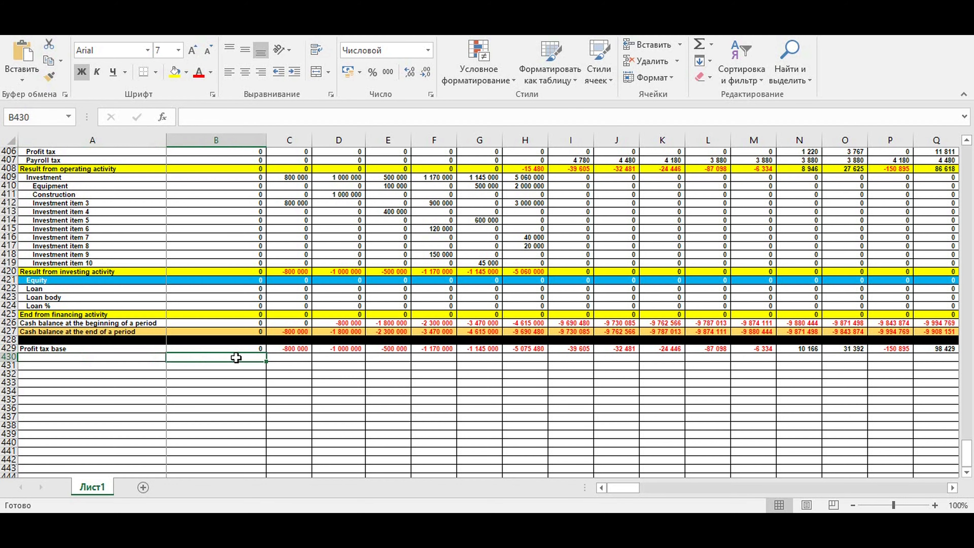
{"action": "scroll", "coordinate": [246, 365], "scroll_direction": "up", "scroll_amount": 4}
{"action": "type", "text": "="}
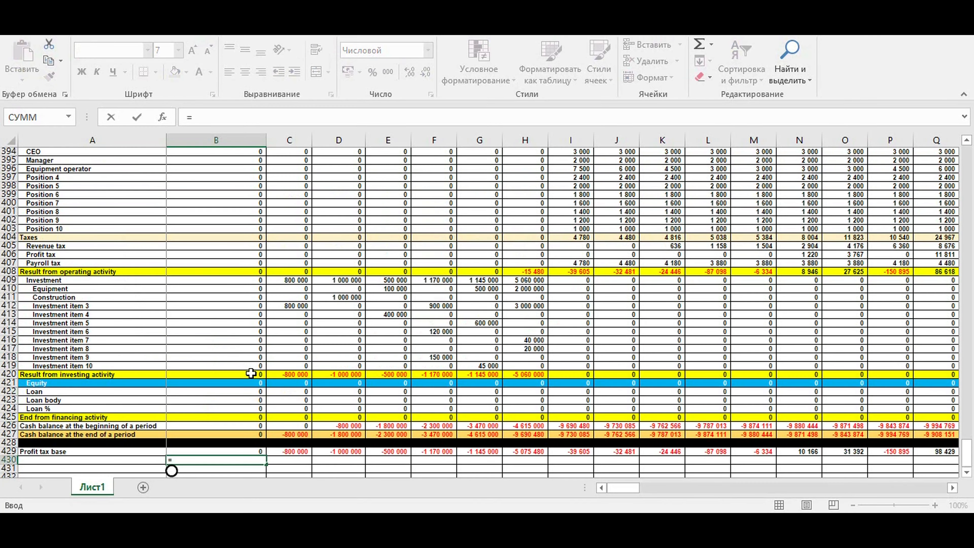
{"action": "left_click", "coordinate": [203, 270]}
{"action": "type", "text": "+"}
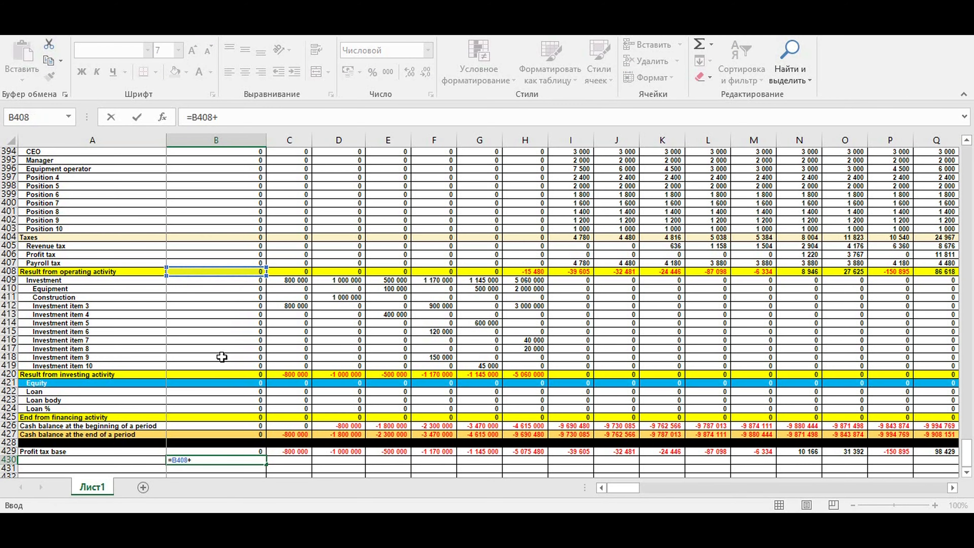
{"action": "left_click", "coordinate": [196, 373]}
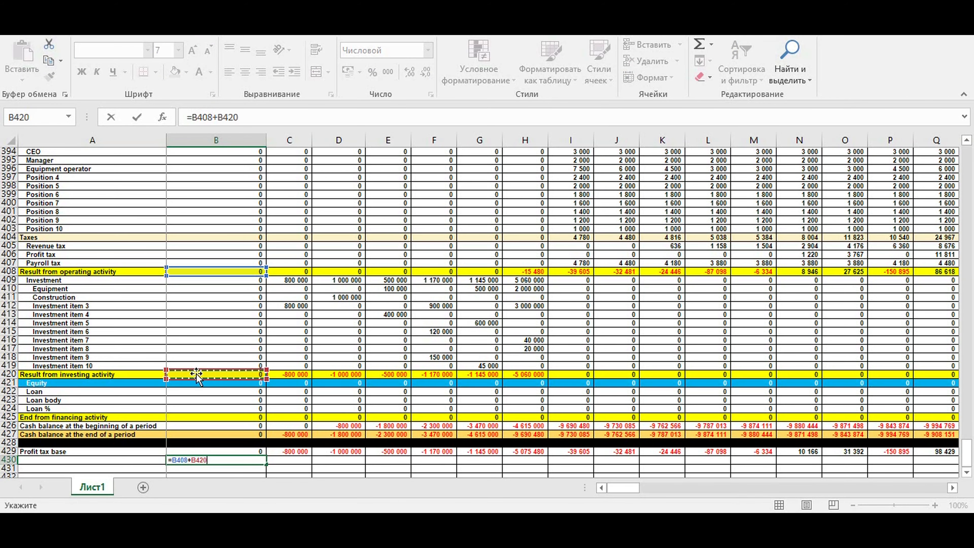
{"action": "type", "text": "+"}
{"action": "left_click", "coordinate": [183, 392]}
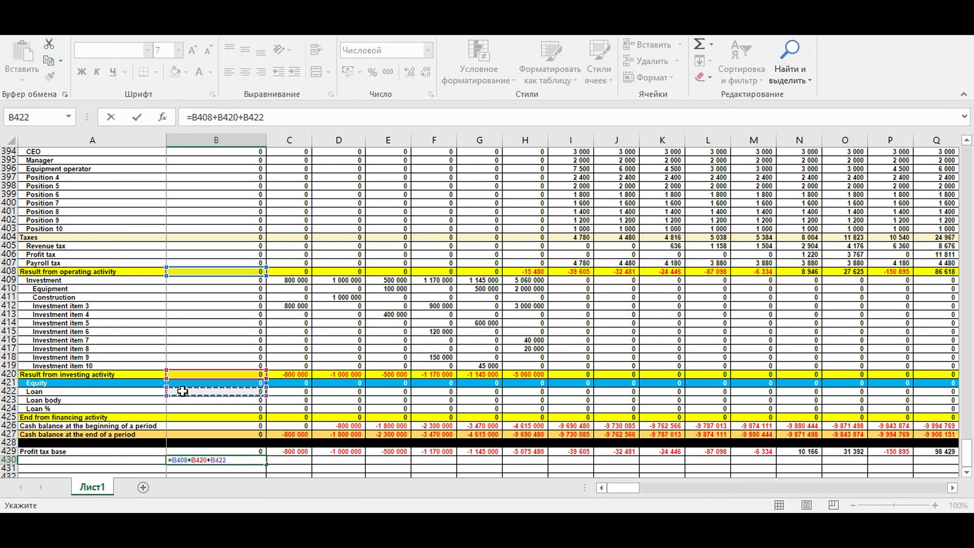
{"action": "type", "text": "-"}
{"action": "left_click", "coordinate": [185, 400]}
{"action": "type", "text": "-"}
{"action": "left_click", "coordinate": [191, 408]}
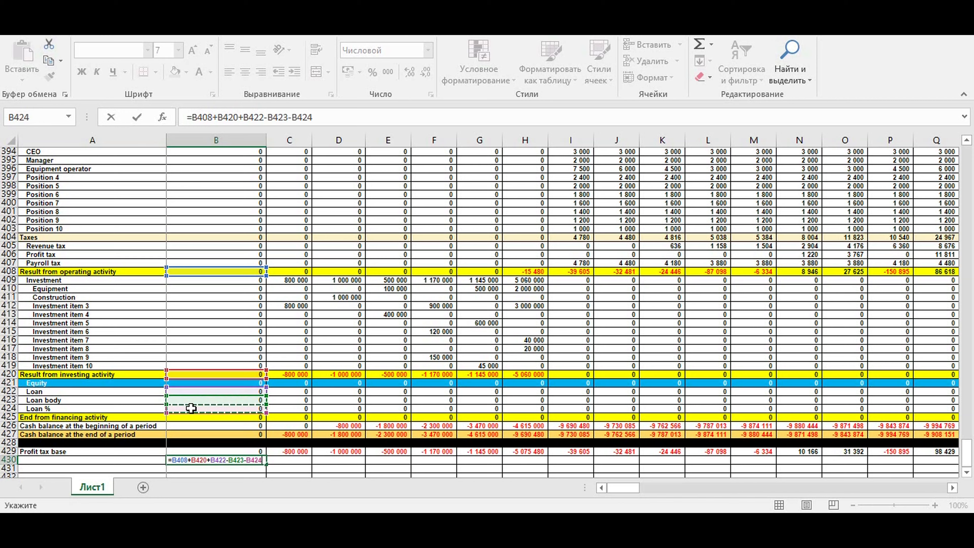
{"action": "key", "text": "Return"}
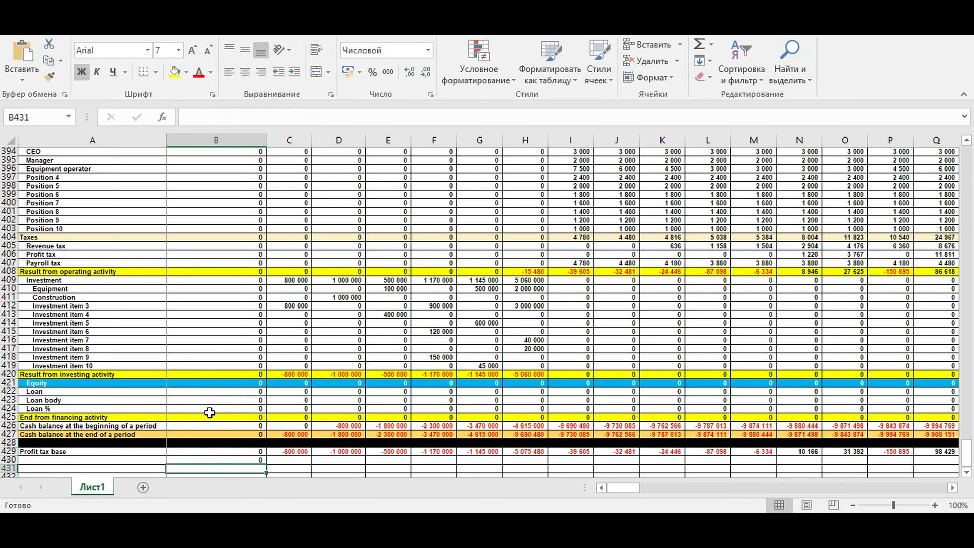
Copy the cash flow formula to C430 and add the previous month's B430 to make it cumulative
{"action": "scroll", "coordinate": [214, 407], "scroll_direction": "down", "scroll_amount": 3}
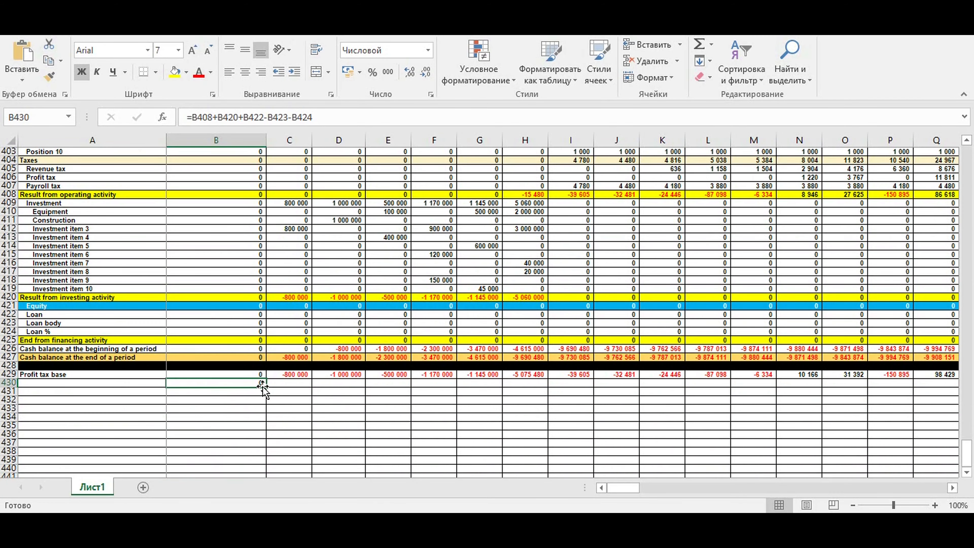
{"action": "left_click_drag", "start_coordinate": [268, 388], "coordinate": [303, 383]}
{"action": "left_click", "coordinate": [291, 383]}
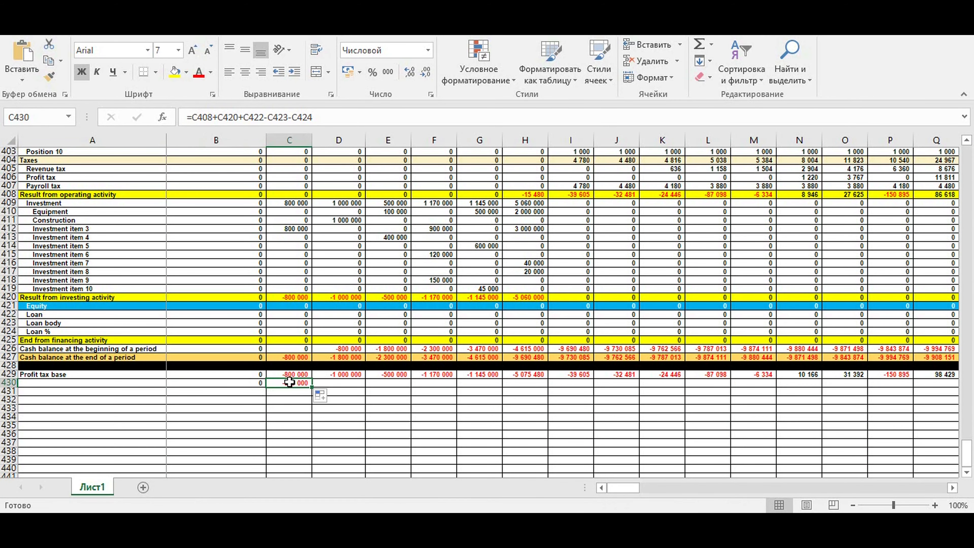
{"action": "left_click", "coordinate": [322, 115]}
{"action": "type", "text": "+"}
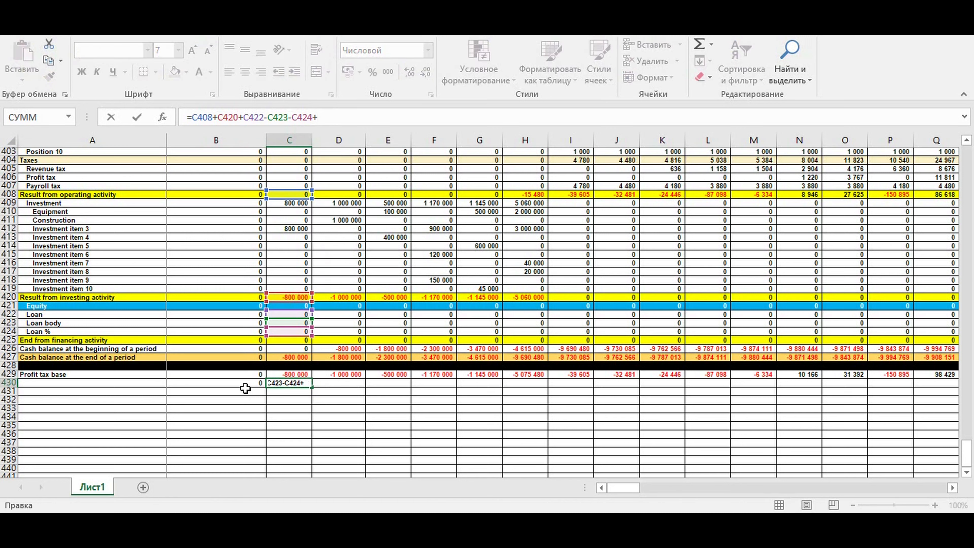
{"action": "left_click", "coordinate": [237, 383]}
{"action": "key", "text": "Return"}
Fill the cumulative cash flow formula across row 430 through column DQ and review the row's values
{"action": "left_click", "coordinate": [305, 383]}
{"action": "left_click_drag", "start_coordinate": [312, 388], "coordinate": [882, 383]}
{"action": "left_click", "coordinate": [858, 421]}
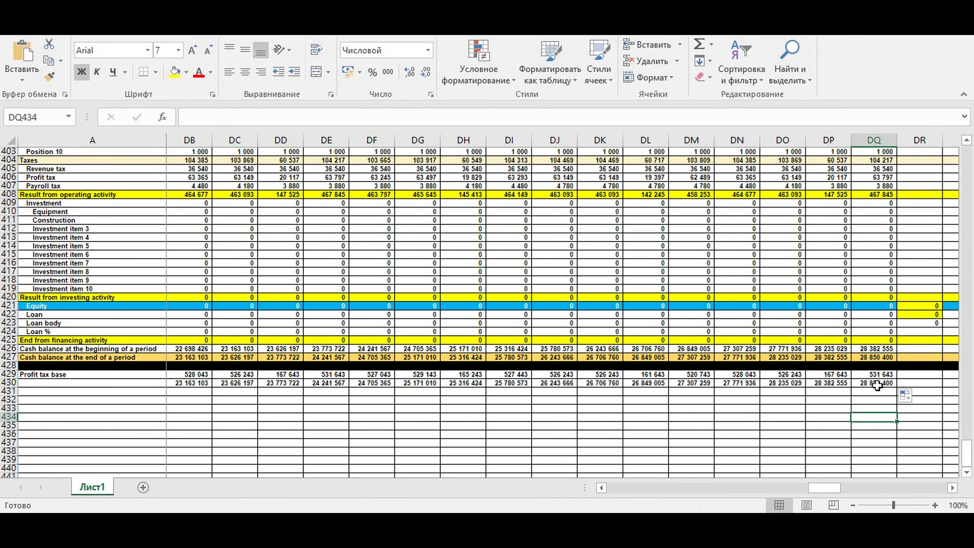
{"action": "left_click", "coordinate": [878, 384]}
{"action": "left_click", "coordinate": [916, 385]}
{"action": "left_click_drag", "start_coordinate": [880, 383], "coordinate": [246, 383]}
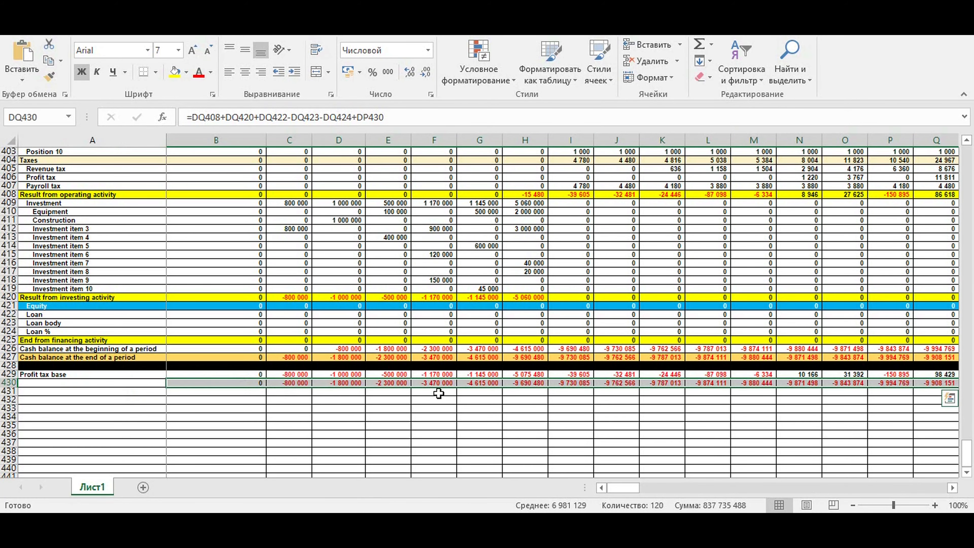
{"action": "left_click", "coordinate": [451, 416]}
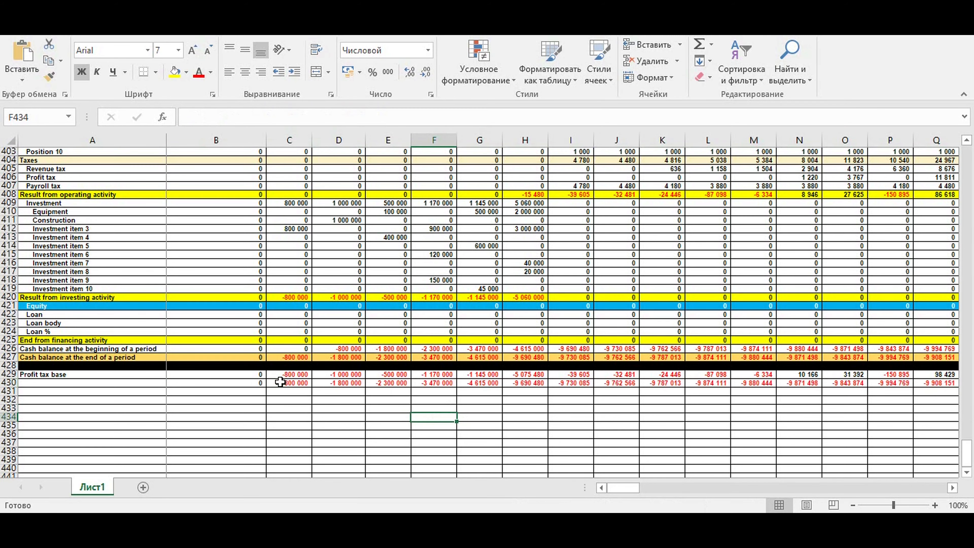
{"action": "left_click_drag", "start_coordinate": [238, 382], "coordinate": [968, 382]}
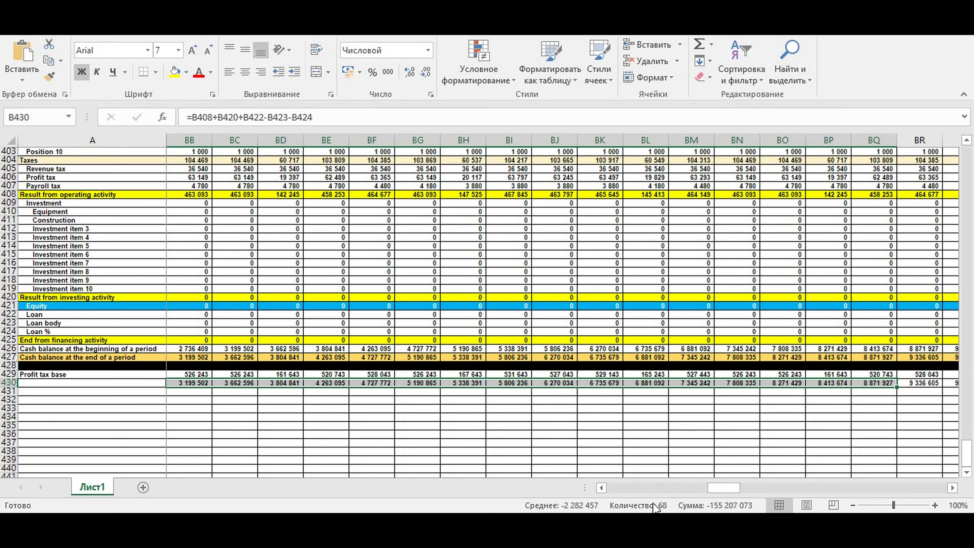
{"action": "left_click_drag", "start_coordinate": [722, 492], "coordinate": [549, 486]}
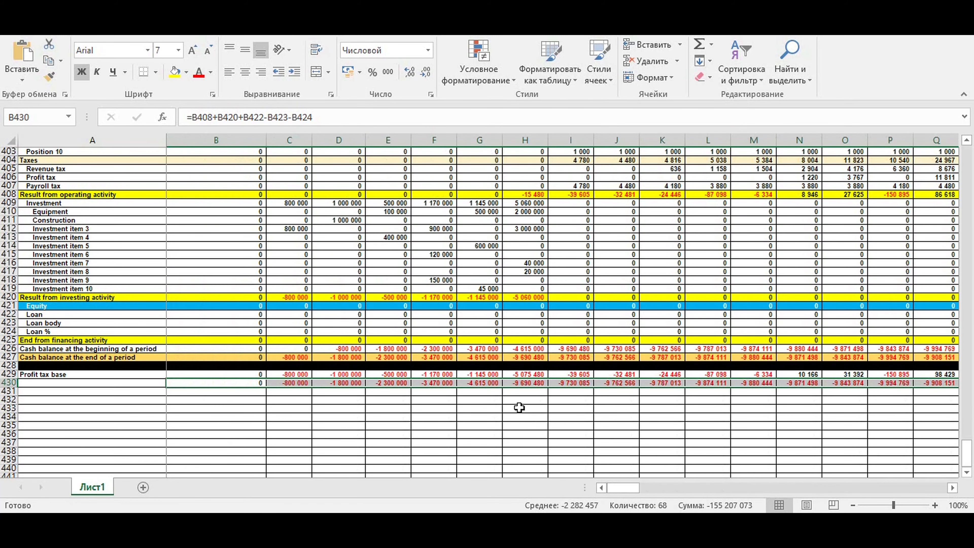
{"action": "left_click_drag", "start_coordinate": [481, 382], "coordinate": [936, 384]}
{"action": "left_click_drag", "start_coordinate": [624, 488], "coordinate": [834, 495]}
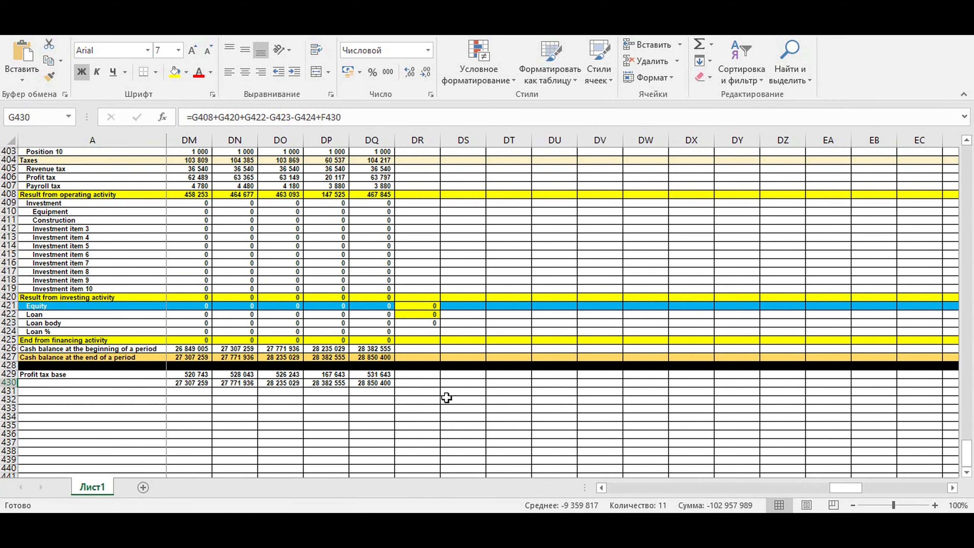
In DR430, compute the minimum of the cumulative cash flow with =МИН(B430:DQ430)
{"action": "left_click", "coordinate": [418, 382]}
{"action": "type", "text": "="}
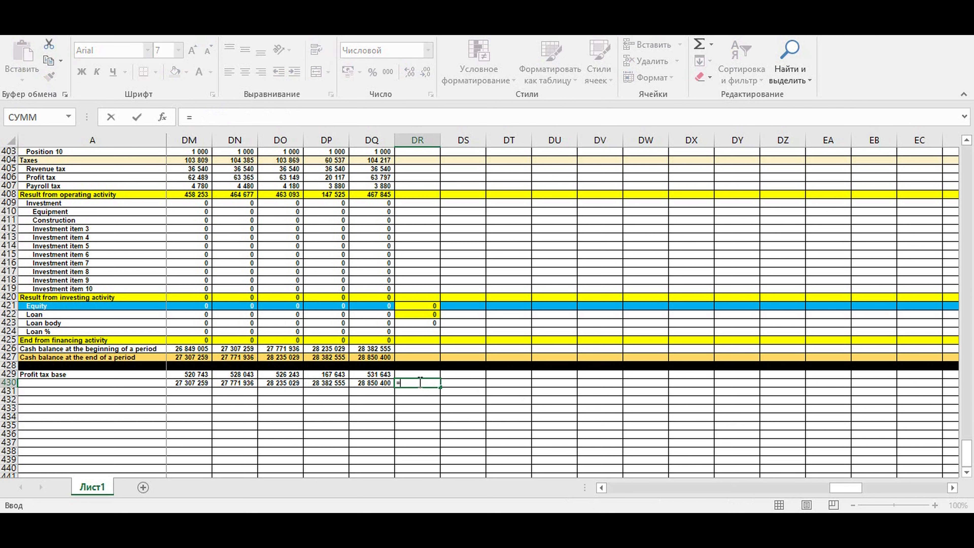
{"action": "type", "text": "мин"}
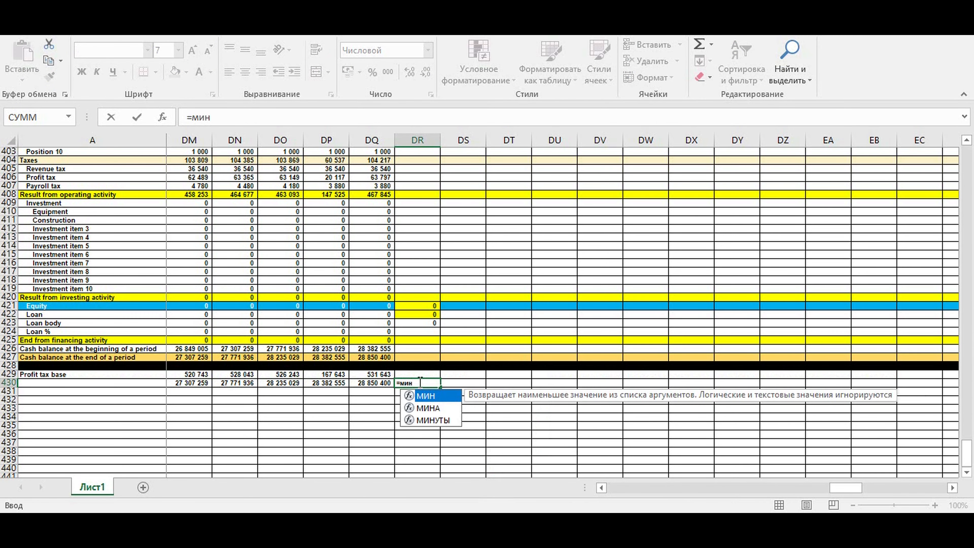
{"action": "type", "text": "("}
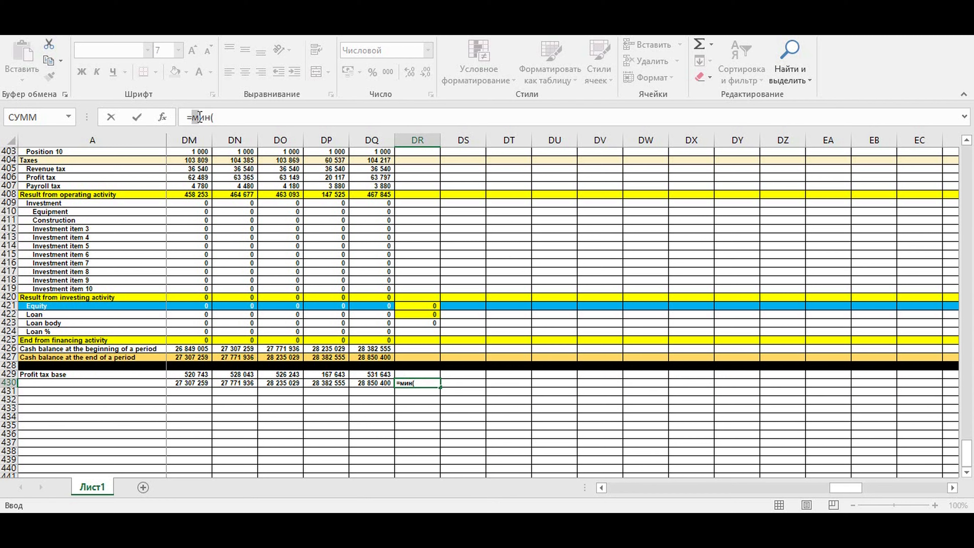
{"action": "left_click", "coordinate": [217, 117]}
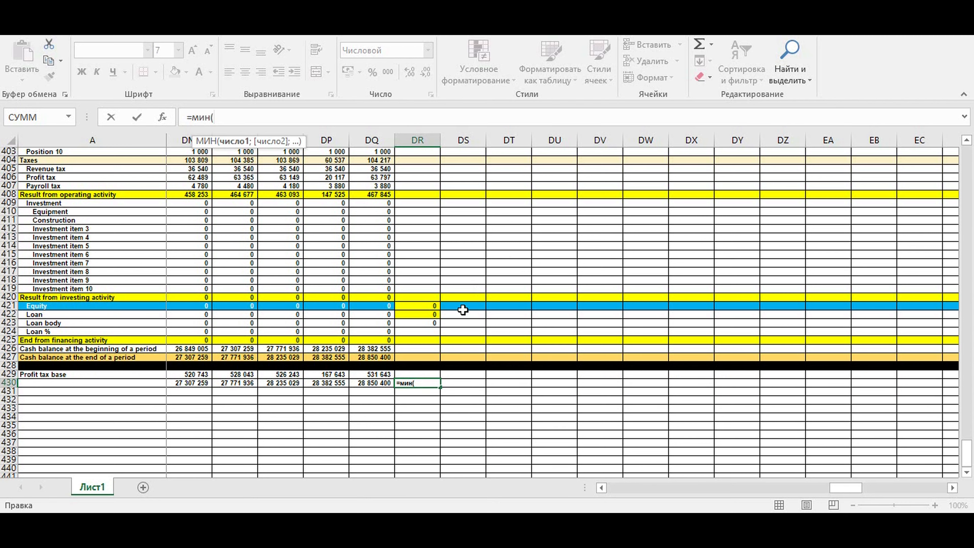
{"action": "left_click_drag", "start_coordinate": [376, 383], "coordinate": [207, 384]}
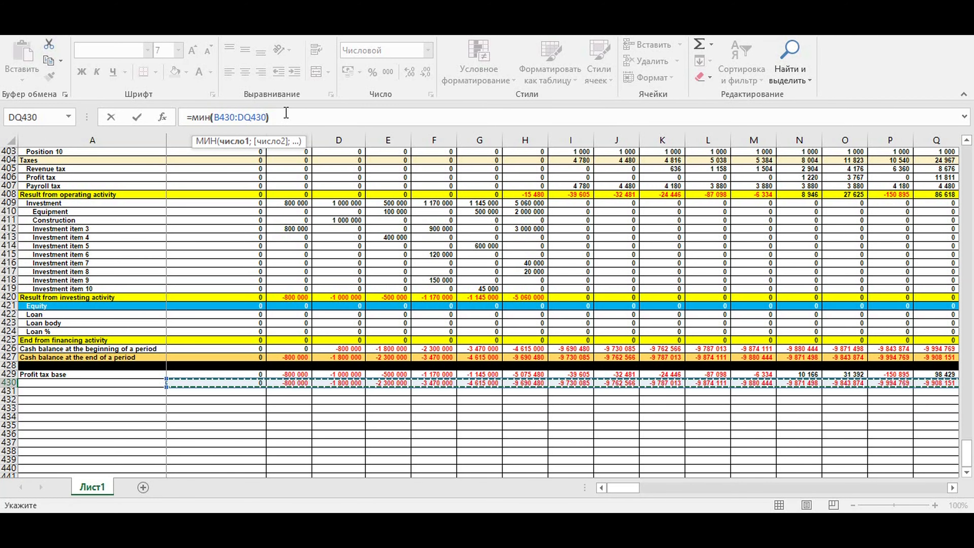
{"action": "type", "text": ")"}
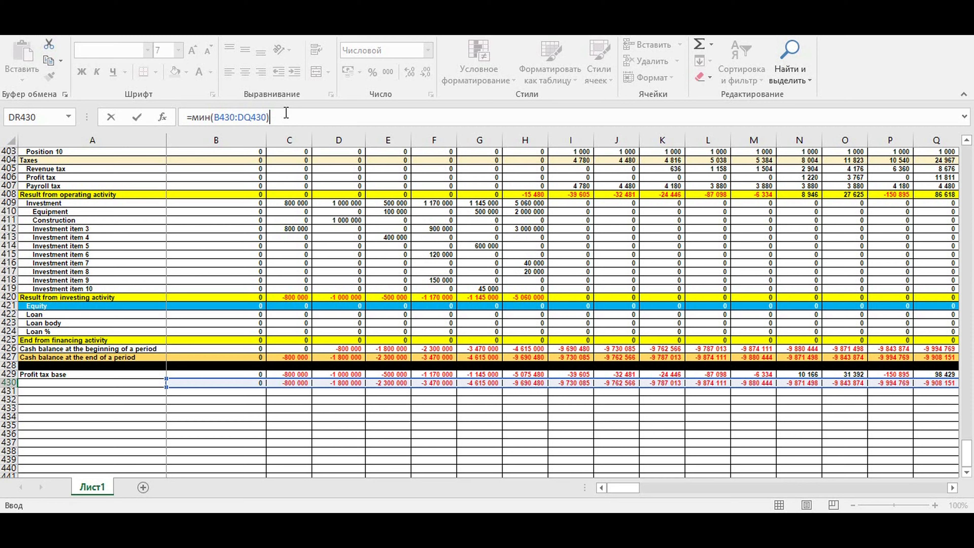
{"action": "key", "text": "Return"}
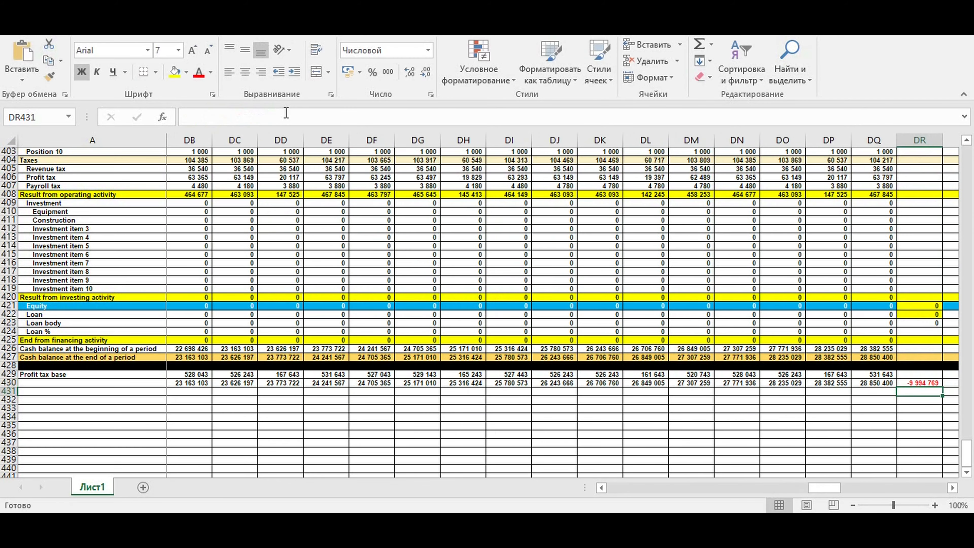
{"action": "left_click", "coordinate": [930, 382]}
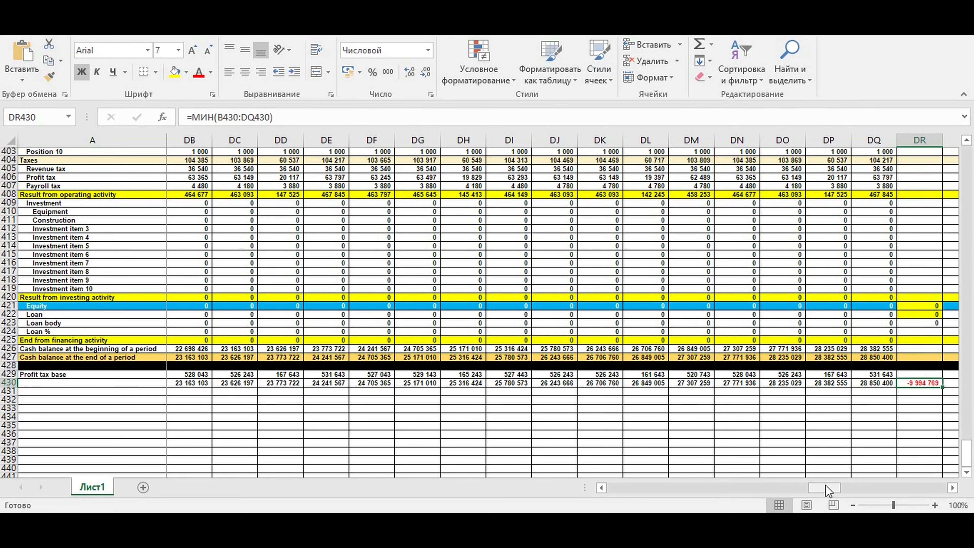
In B421, set the equity to the negative of the minimum cumulative cash flow with =-DR430
{"action": "left_click_drag", "start_coordinate": [826, 488], "coordinate": [652, 493]}
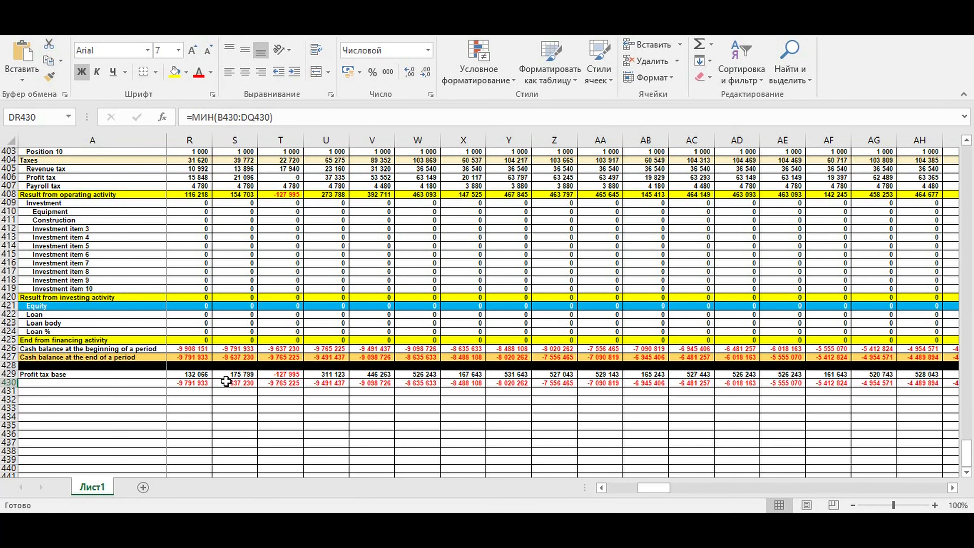
{"action": "left_click", "coordinate": [200, 383]}
{"action": "left_click_drag", "start_coordinate": [647, 491], "coordinate": [616, 490]}
{"action": "left_click", "coordinate": [234, 305]}
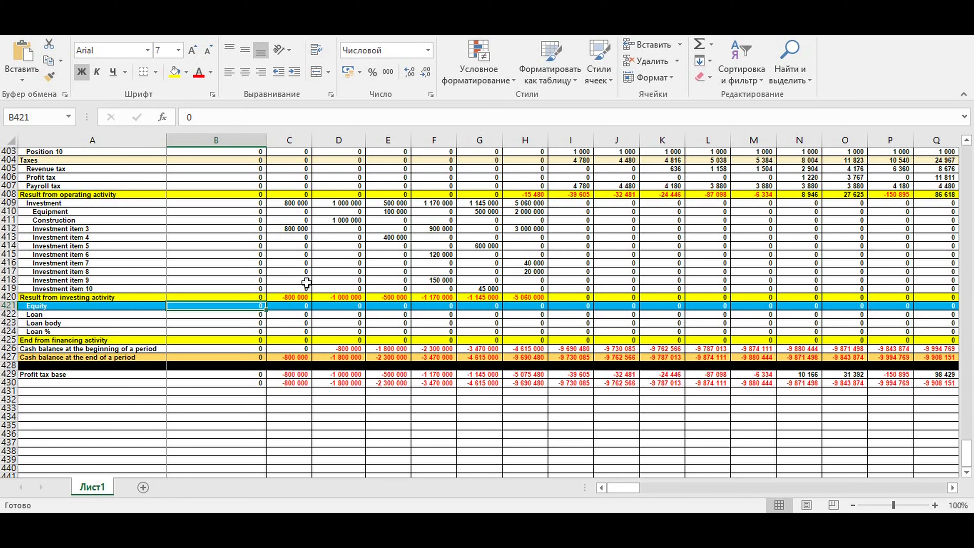
{"action": "type", "text": "=-"}
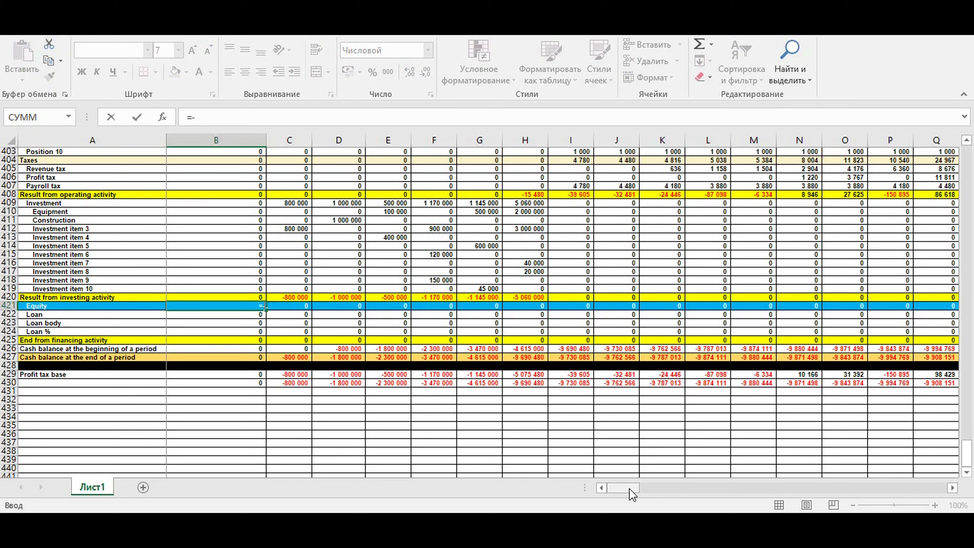
{"action": "left_click_drag", "start_coordinate": [631, 492], "coordinate": [842, 490]}
{"action": "left_click", "coordinate": [651, 383]}
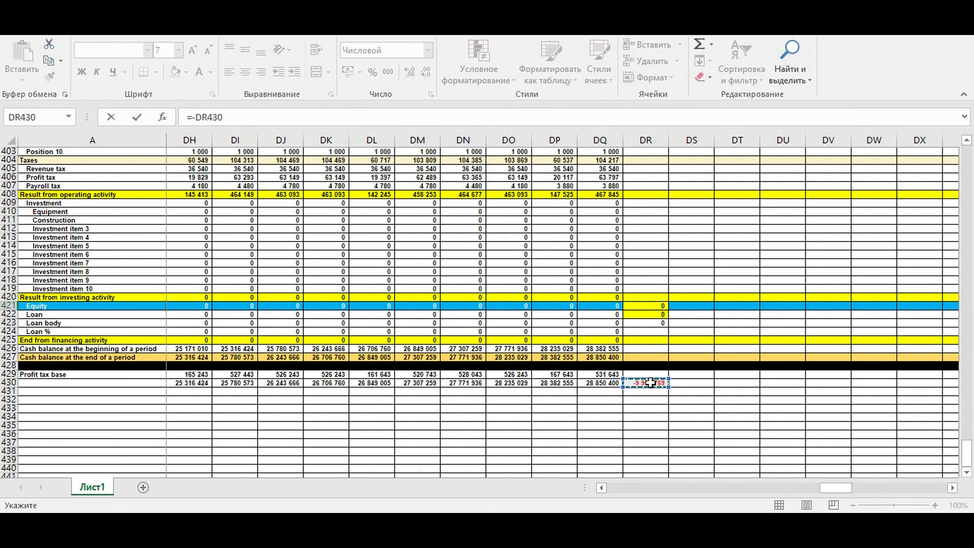
{"action": "left_click", "coordinate": [197, 117]}
{"action": "key", "text": "BackSpace"}
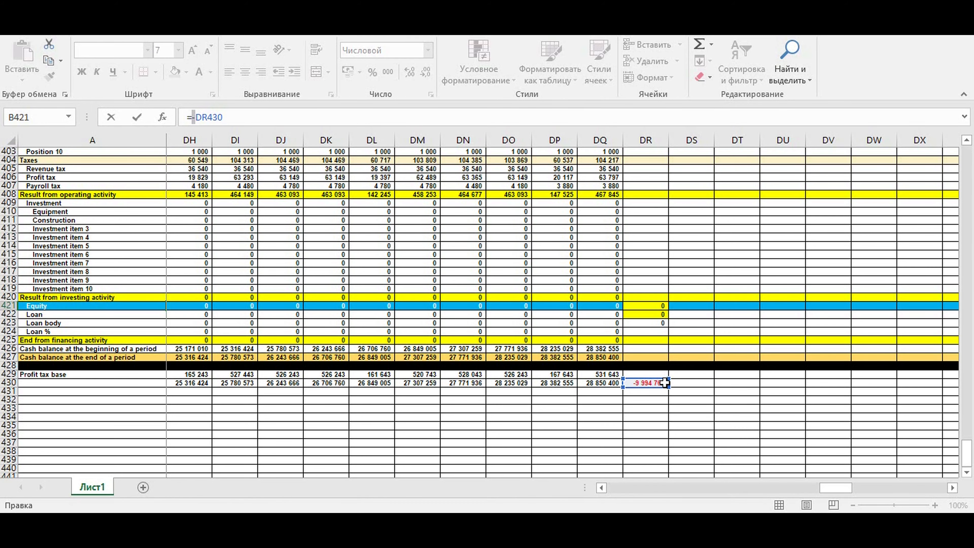
{"action": "key", "text": "Return"}
Review the investing results and the end-of-period cash balances across the months after adding equity
{"action": "left_click", "coordinate": [225, 306]}
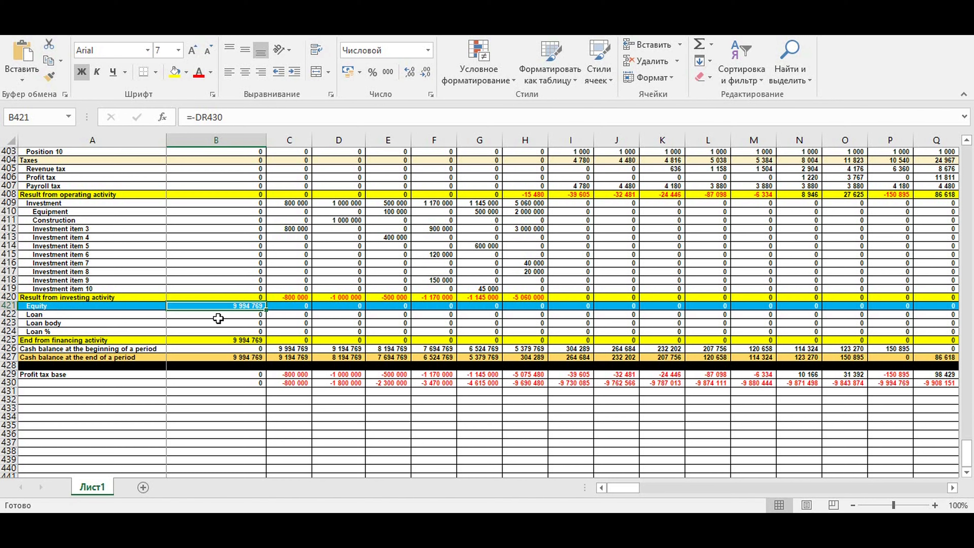
{"action": "left_click_drag", "start_coordinate": [283, 298], "coordinate": [534, 298]}
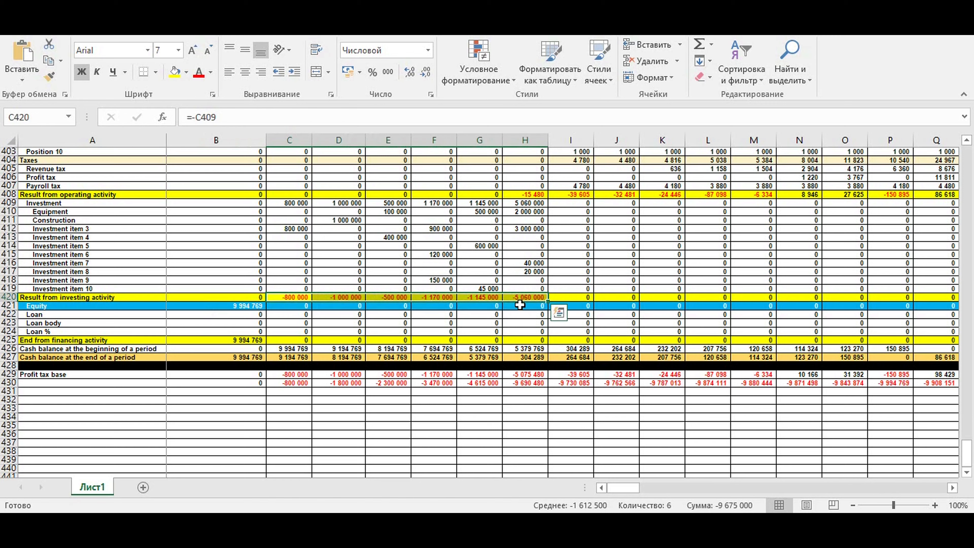
{"action": "left_click", "coordinate": [284, 355]}
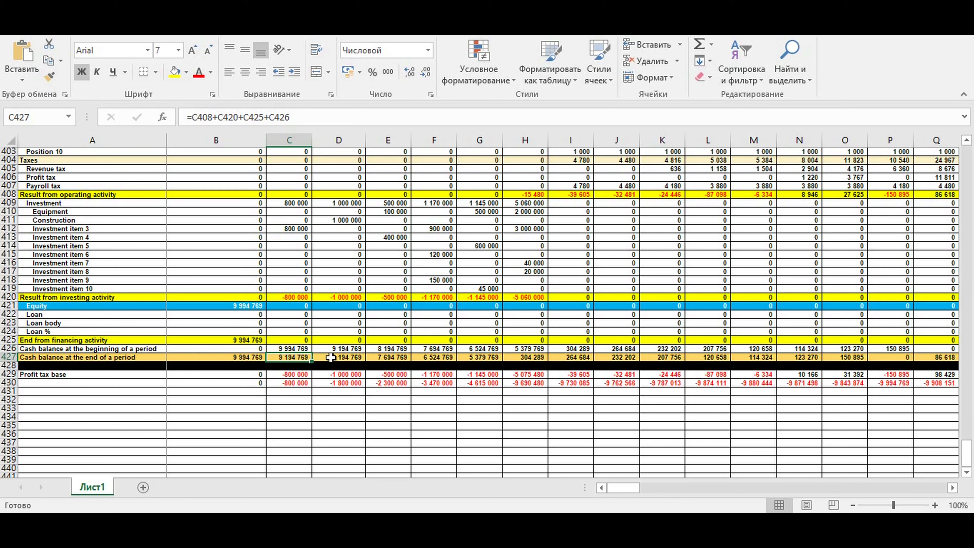
{"action": "left_click", "coordinate": [348, 358]}
{"action": "left_click", "coordinate": [391, 357]}
{"action": "left_click", "coordinate": [461, 357]}
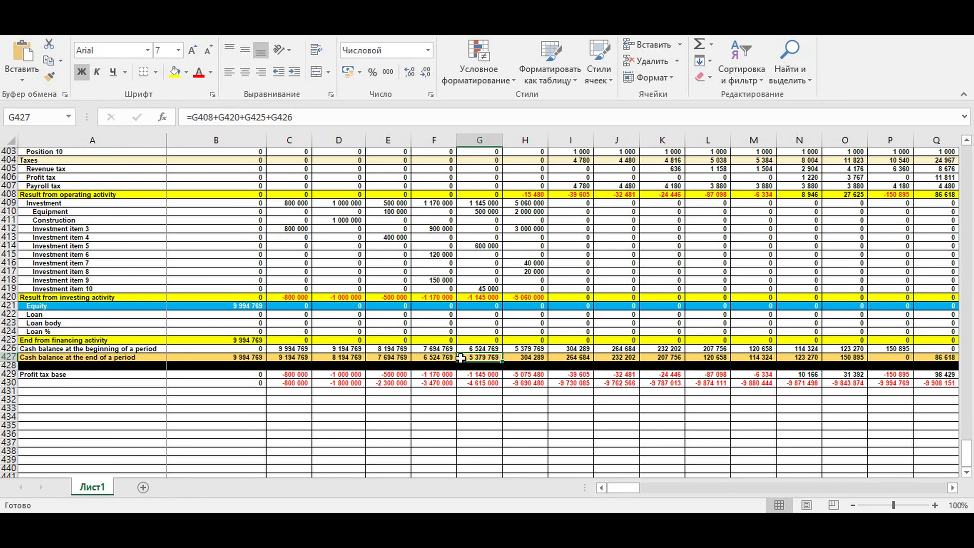
{"action": "left_click", "coordinate": [534, 359]}
{"action": "left_click", "coordinate": [573, 358]}
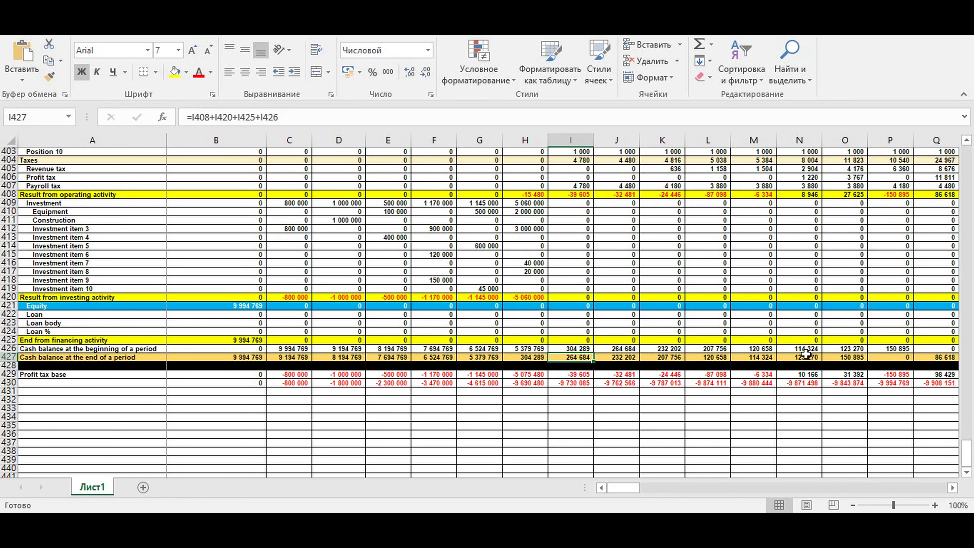
{"action": "left_click", "coordinate": [890, 357]}
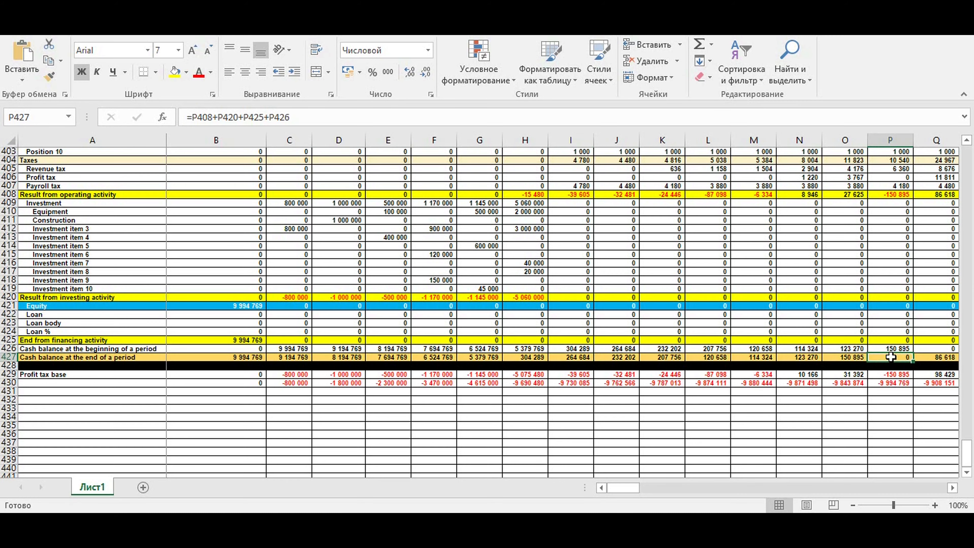
{"action": "left_click", "coordinate": [953, 487]}
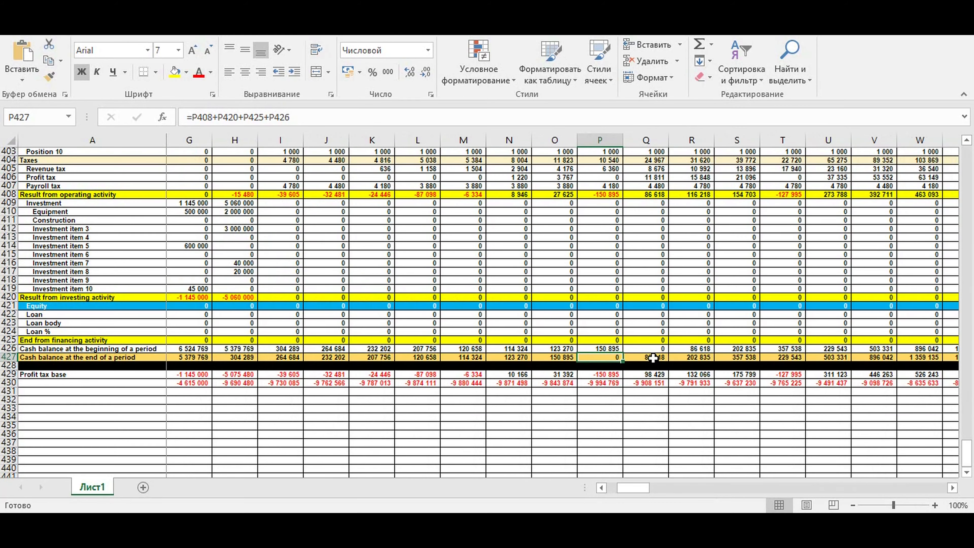
{"action": "left_click_drag", "start_coordinate": [653, 358], "coordinate": [878, 357]}
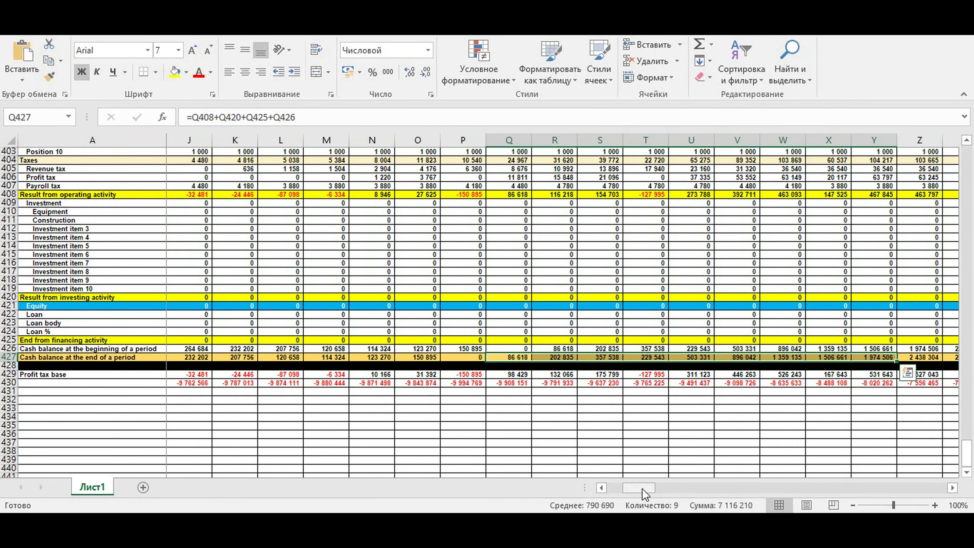
{"action": "left_click_drag", "start_coordinate": [642, 490], "coordinate": [553, 484]}
In the loan parameters, set the loan amount to 3 000 000 and the loan month to march
{"action": "scroll", "coordinate": [259, 391], "scroll_direction": "up", "scroll_amount": 4}
{"action": "scroll", "coordinate": [258, 391], "scroll_direction": "up", "scroll_amount": 12}
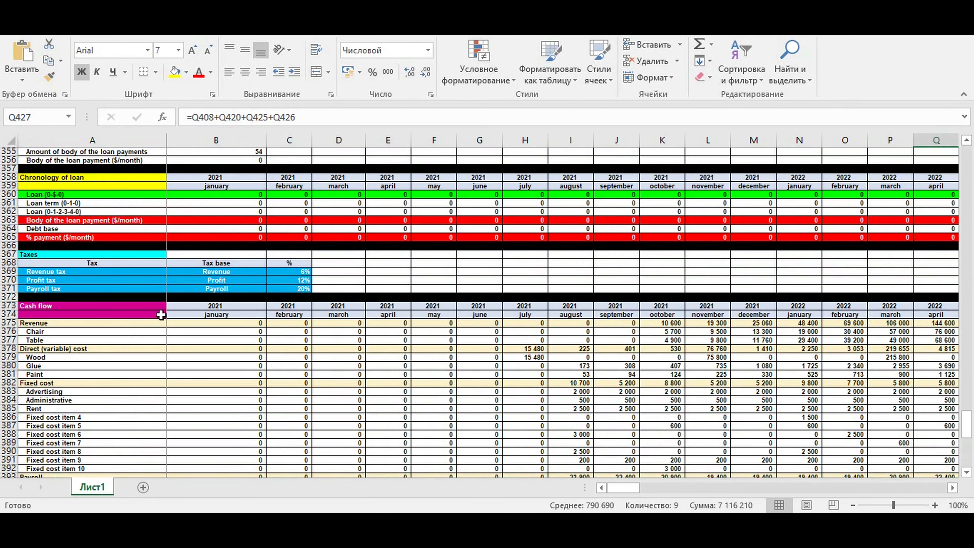
{"action": "scroll", "coordinate": [161, 315], "scroll_direction": "up", "scroll_amount": 7}
{"action": "left_click", "coordinate": [230, 274]}
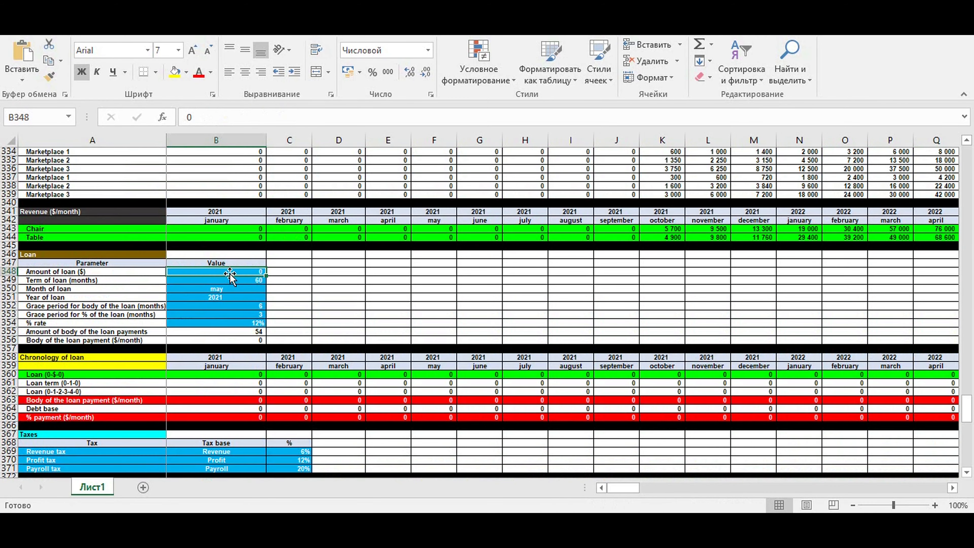
{"action": "type", "text": "3000000"}
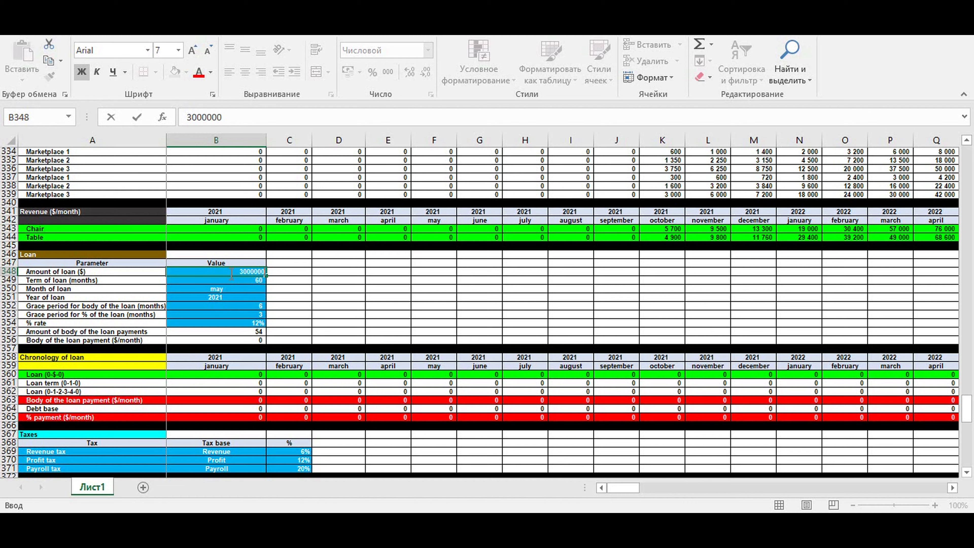
{"action": "key", "text": "Return"}
{"action": "left_click", "coordinate": [232, 288]}
{"action": "left_click", "coordinate": [270, 288]}
{"action": "scroll", "coordinate": [270, 319], "scroll_direction": "down", "scroll_amount": 1}
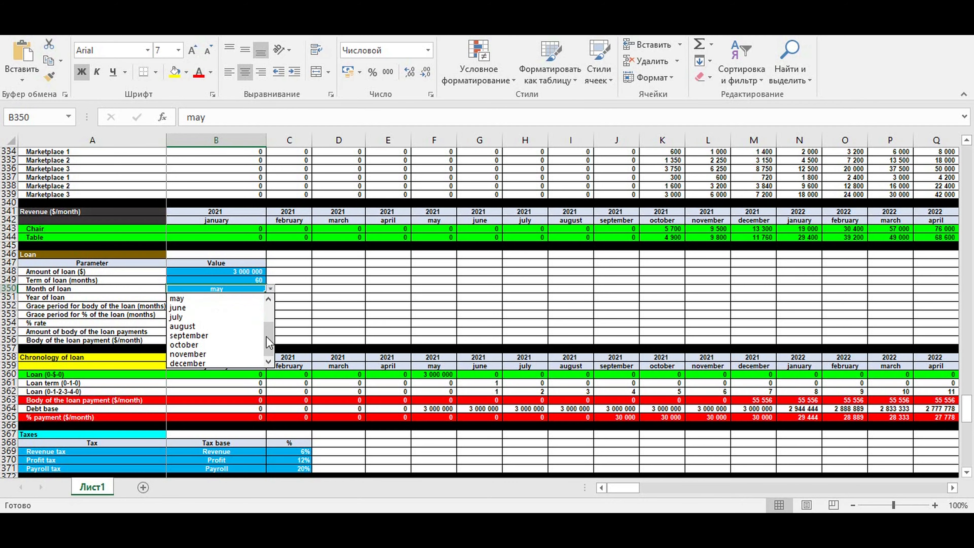
{"action": "scroll", "coordinate": [270, 307], "scroll_direction": "up", "scroll_amount": 2}
{"action": "left_click", "coordinate": [204, 317]}
{"action": "scroll", "coordinate": [353, 320], "scroll_direction": "down", "scroll_amount": 20}
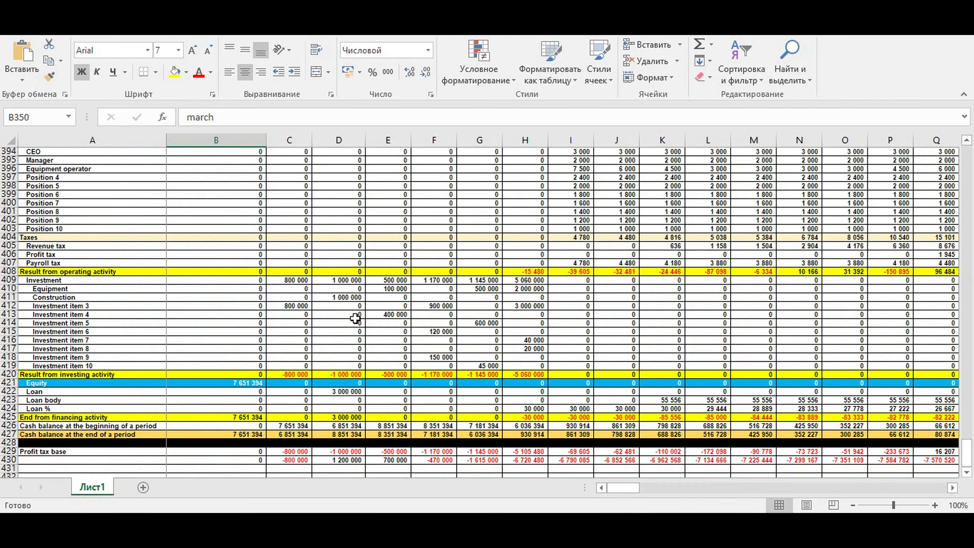
Examine the equity, loan and cash balance rows and the financing totals in column DR
{"action": "left_click_drag", "start_coordinate": [627, 491], "coordinate": [618, 495]}
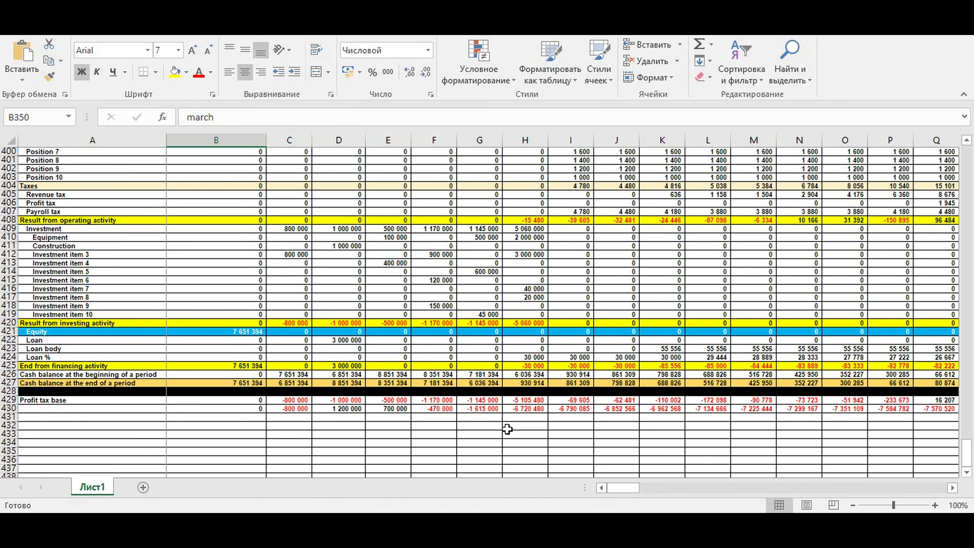
{"action": "left_click", "coordinate": [230, 330]}
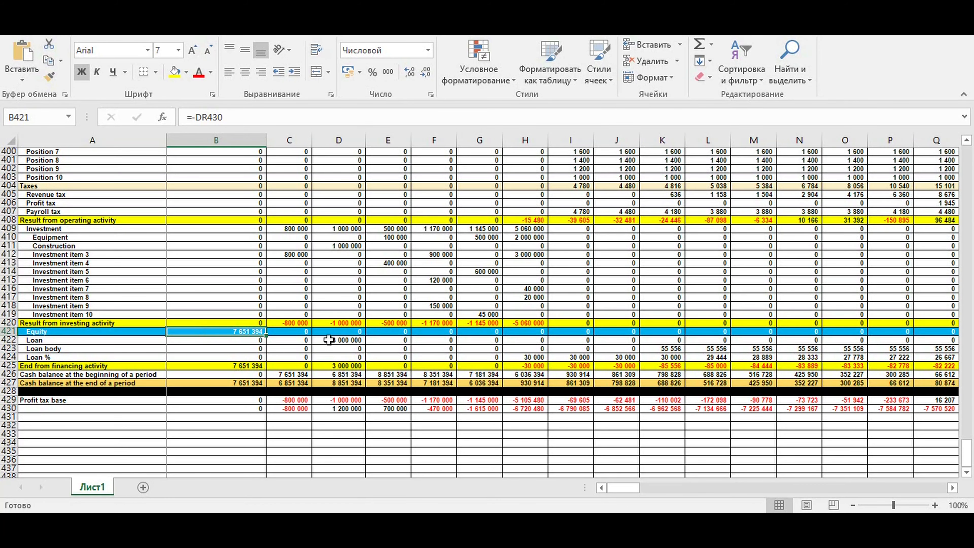
{"action": "left_click", "coordinate": [348, 341]}
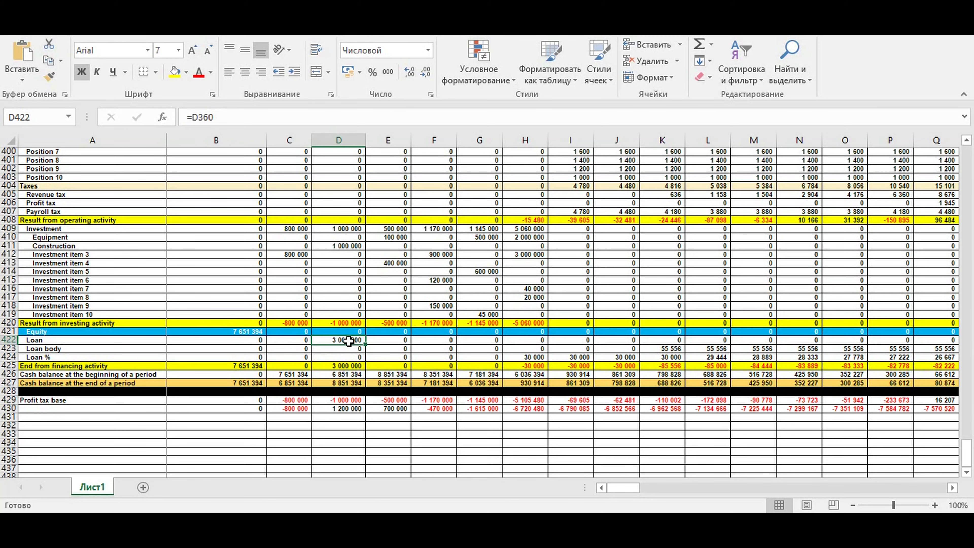
{"action": "left_click_drag", "start_coordinate": [630, 487], "coordinate": [642, 488]}
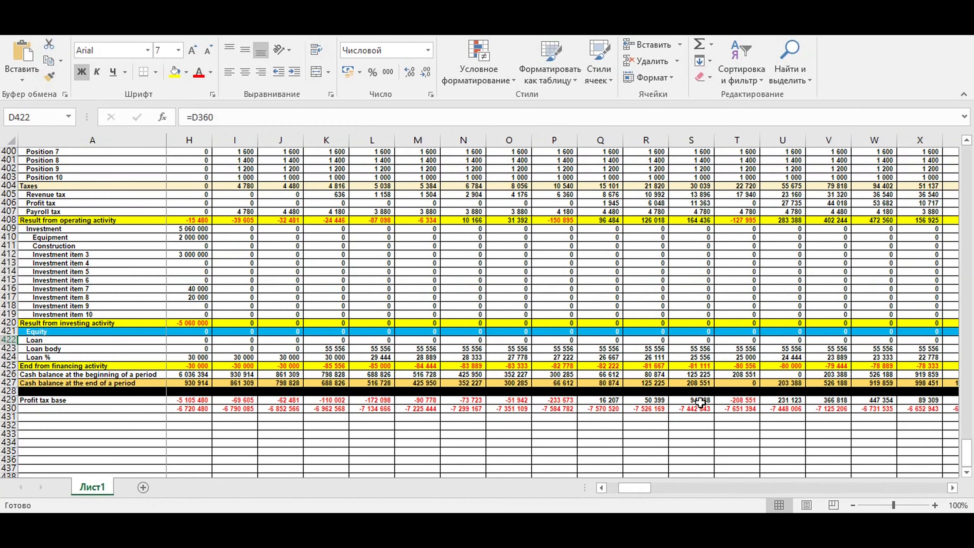
{"action": "left_click", "coordinate": [745, 383]}
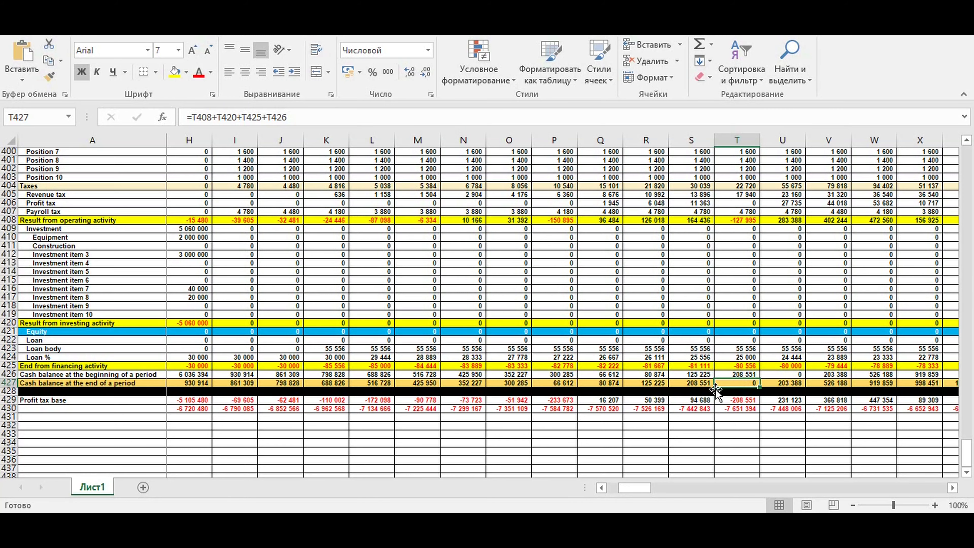
{"action": "left_click_drag", "start_coordinate": [635, 487], "coordinate": [625, 488]}
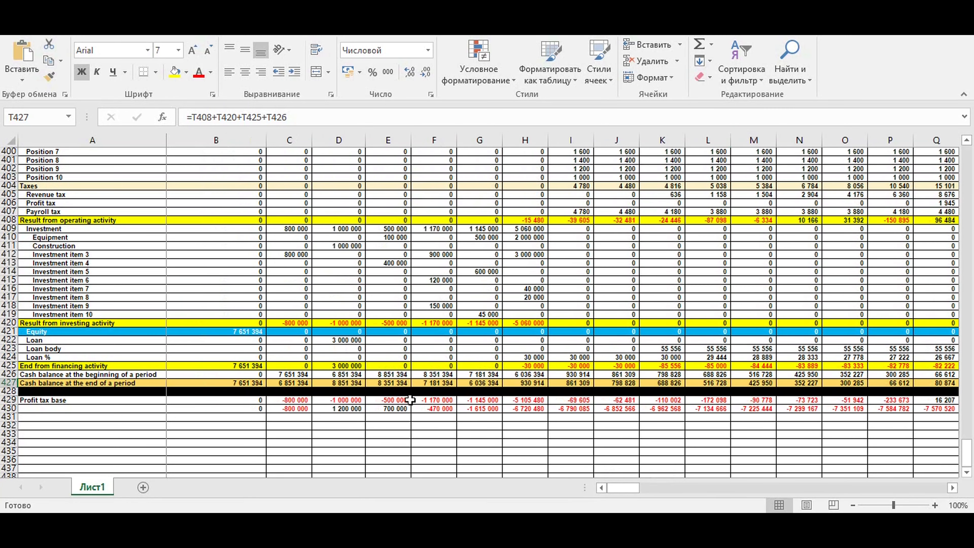
{"action": "left_click", "coordinate": [236, 332]}
{"action": "left_click", "coordinate": [353, 341]}
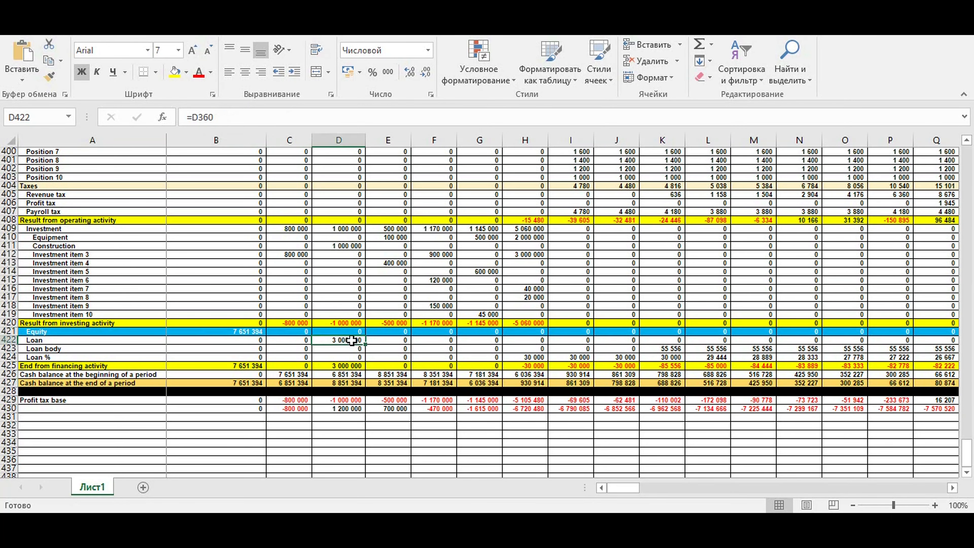
{"action": "left_click_drag", "start_coordinate": [627, 487], "coordinate": [842, 478]}
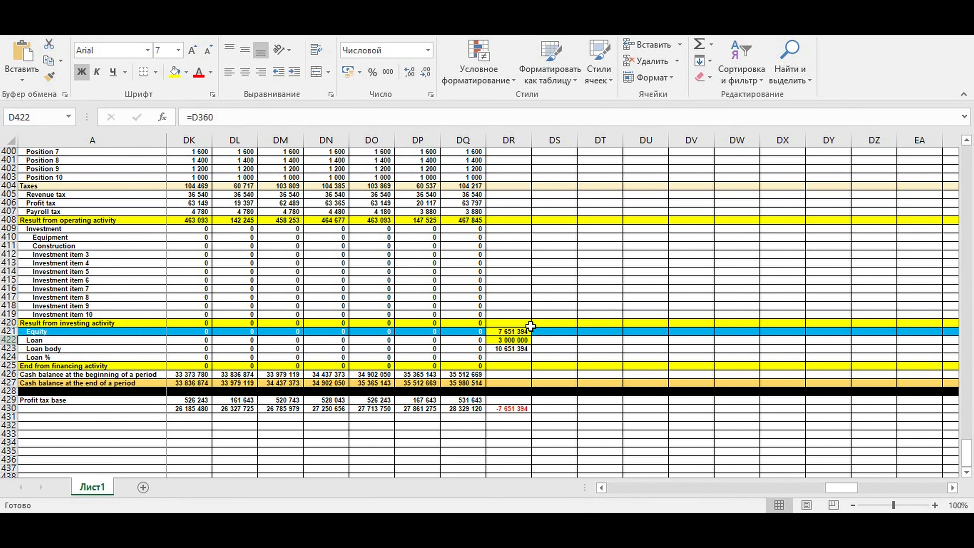
{"action": "left_click", "coordinate": [507, 332]}
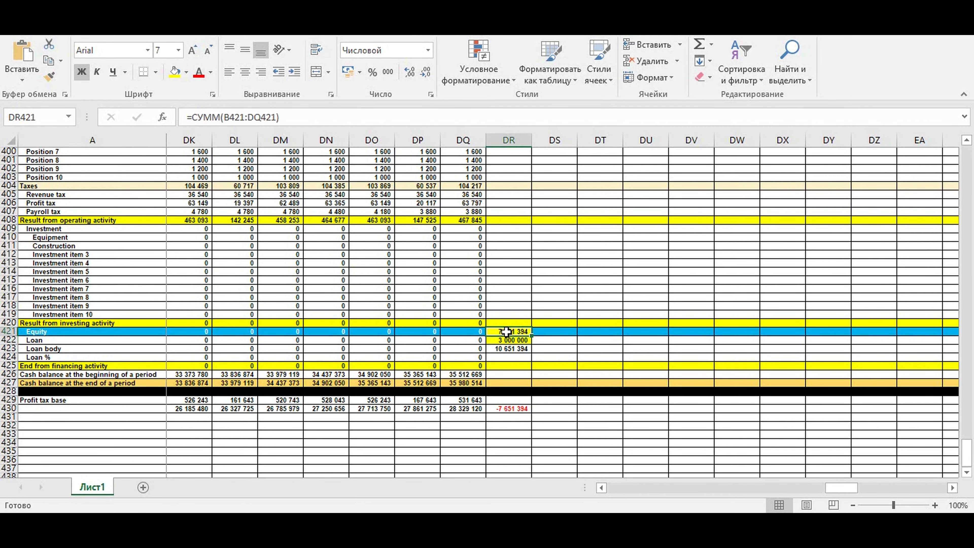
{"action": "left_click", "coordinate": [520, 340]}
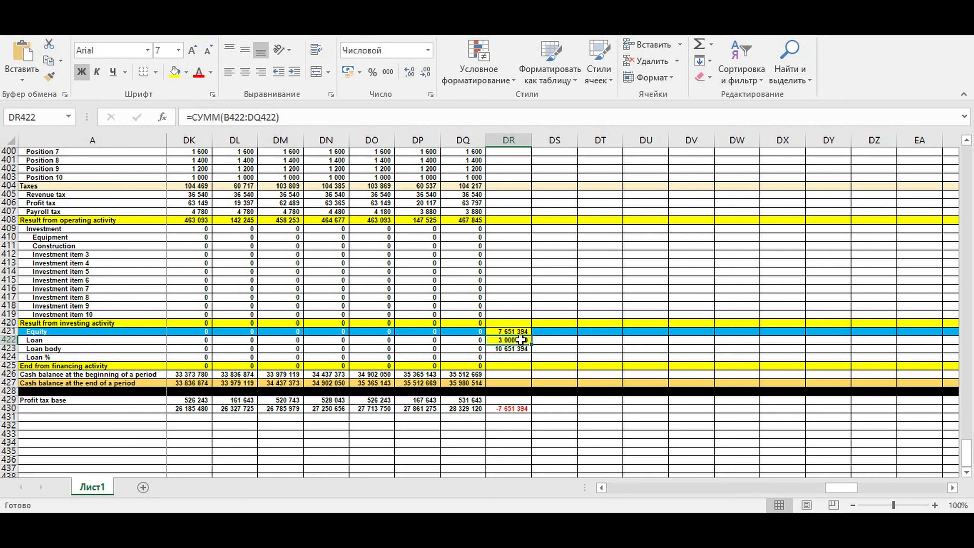
{"action": "left_click", "coordinate": [42, 341]}
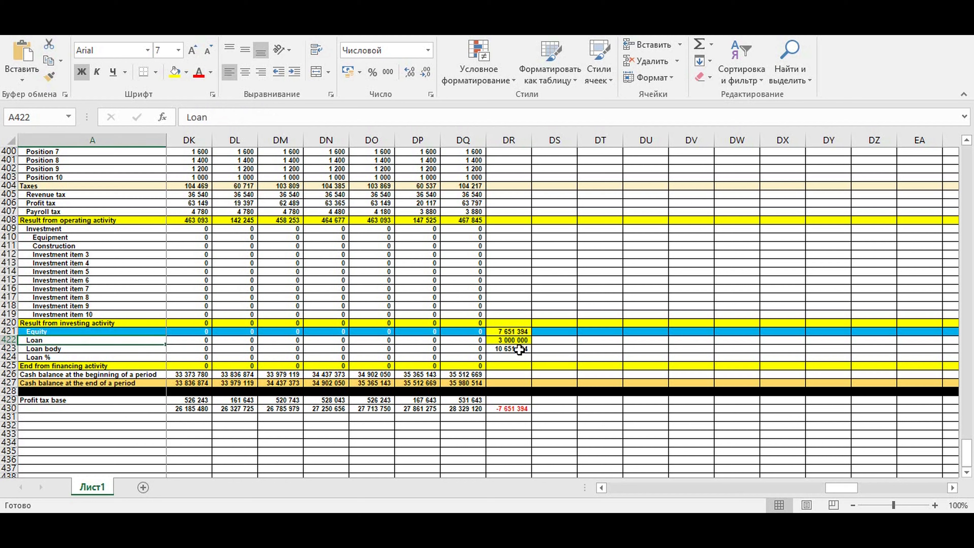
{"action": "left_click", "coordinate": [520, 349]}
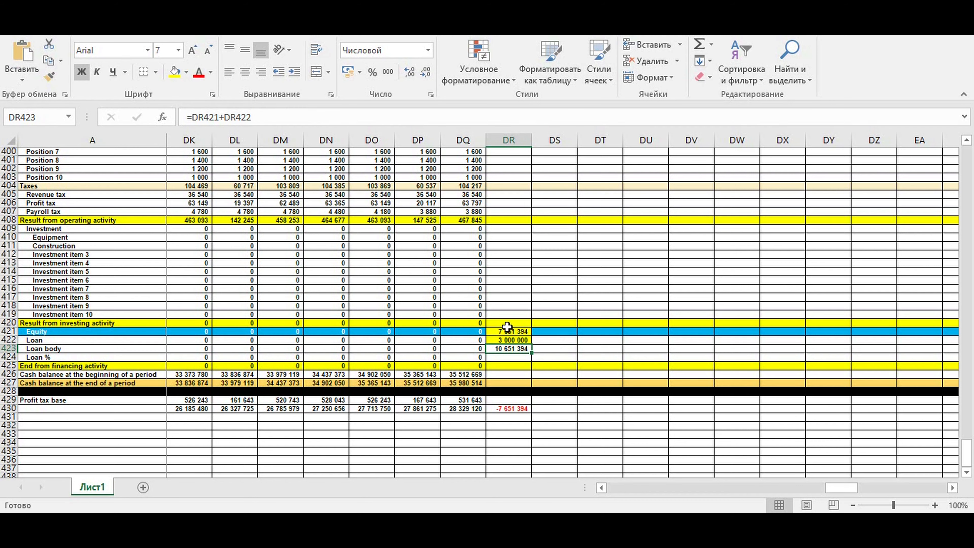
{"action": "left_click", "coordinate": [851, 493]}
{"action": "left_click_drag", "start_coordinate": [850, 489], "coordinate": [611, 489]}
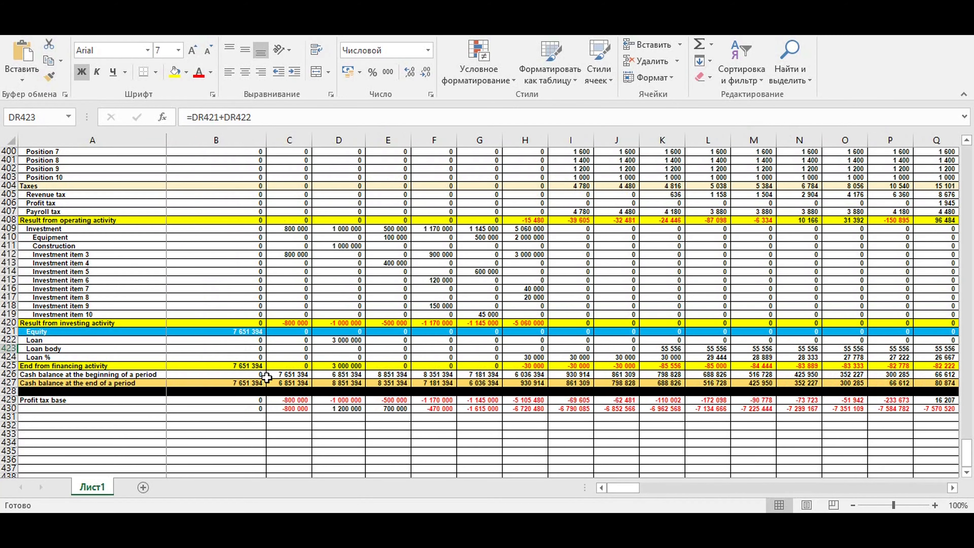